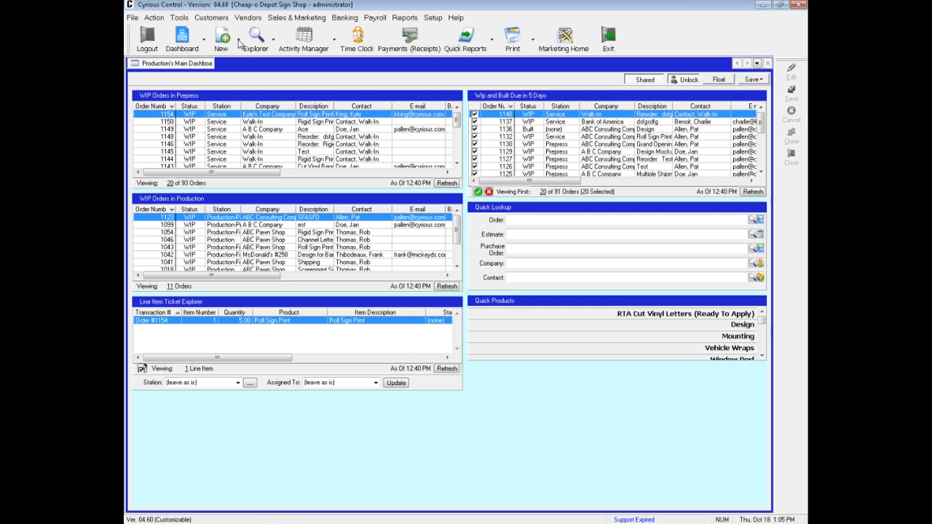
- Create a new estimate for Kyle's Test Company and accept the pricing level update
click(239, 43)
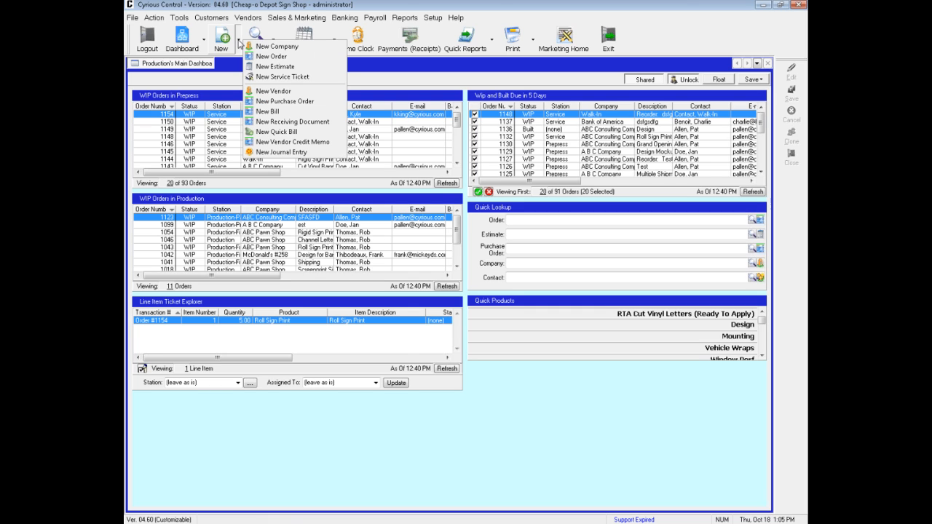
click(274, 66)
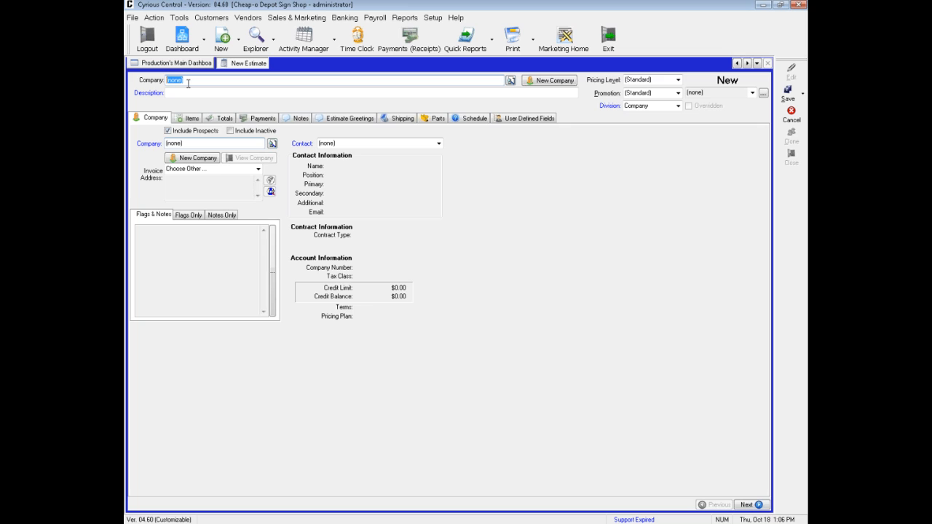
text(ky)
click(500, 80)
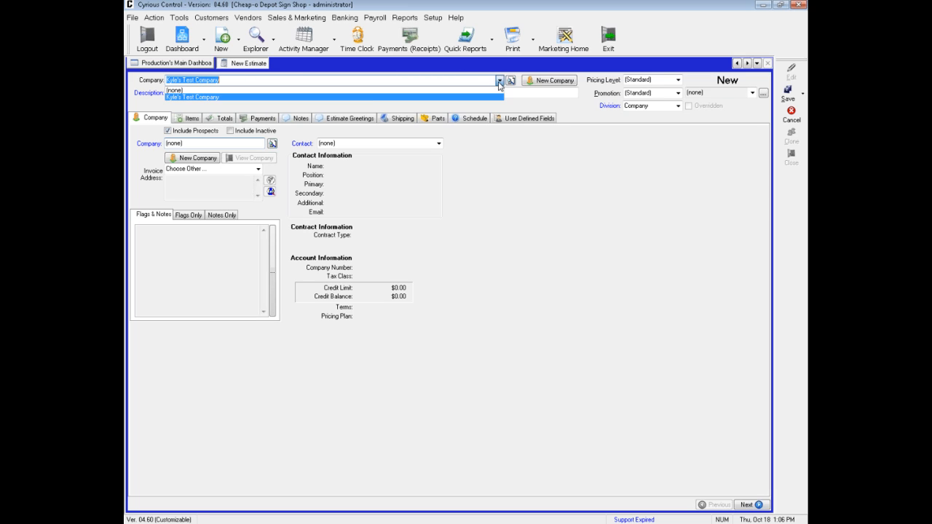
click(441, 97)
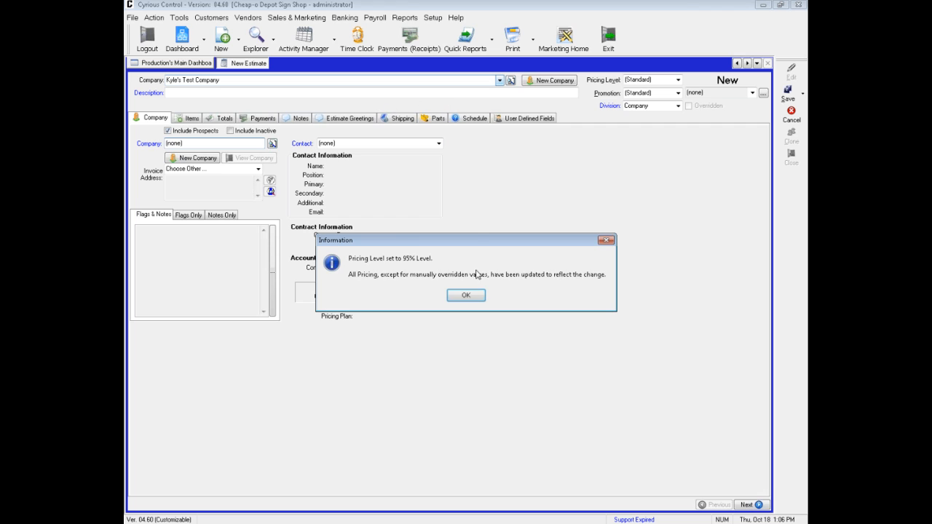
click(467, 295)
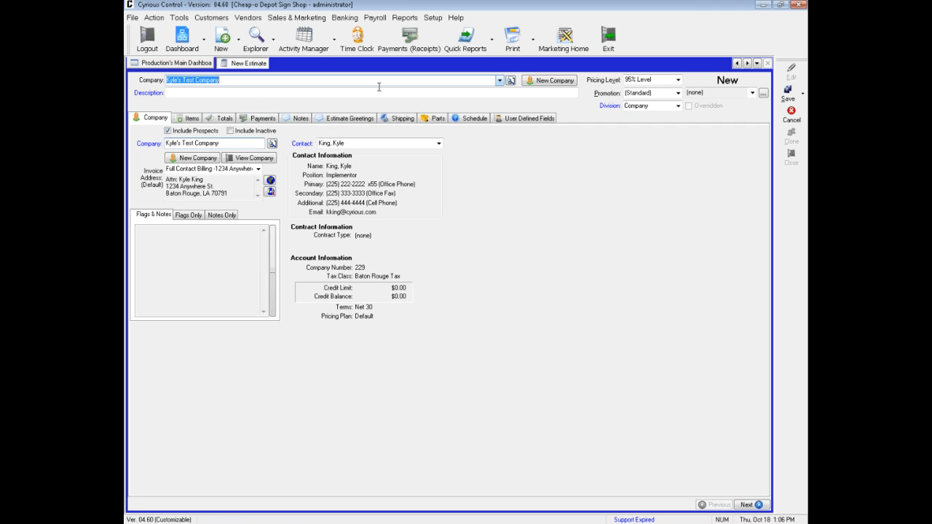
- Search the company explorer for "*company" and close it without choosing another company
click(511, 81)
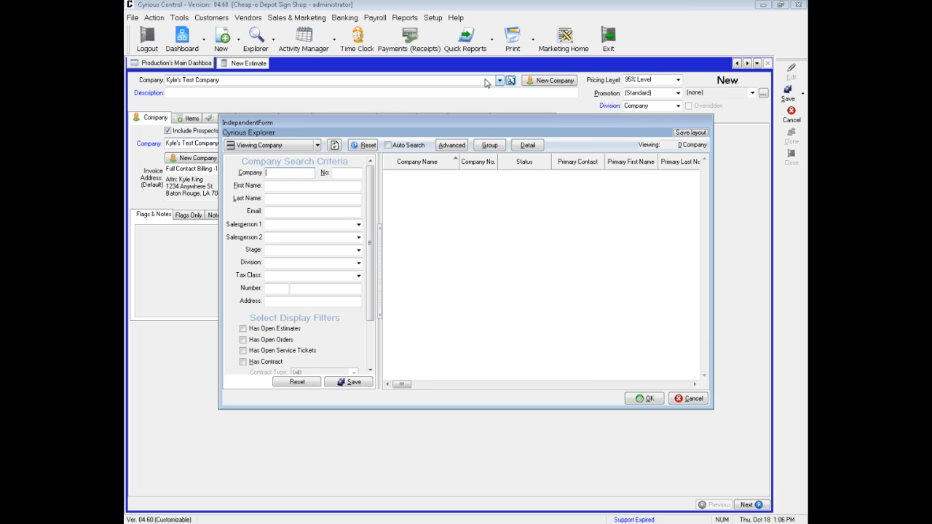
text(k)
text(com)
text(pa)
key(BackSpace)
key(BackSpace)
text(pany)
click(334, 146)
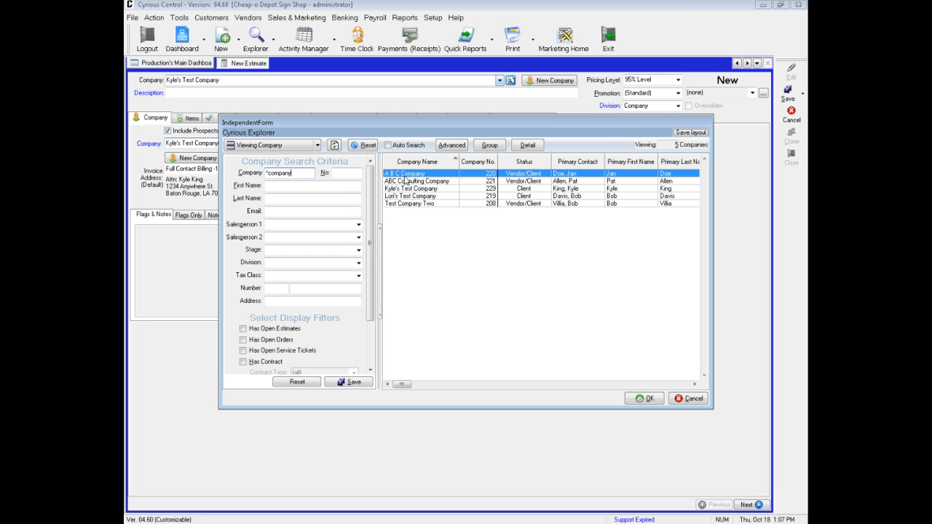
click(684, 399)
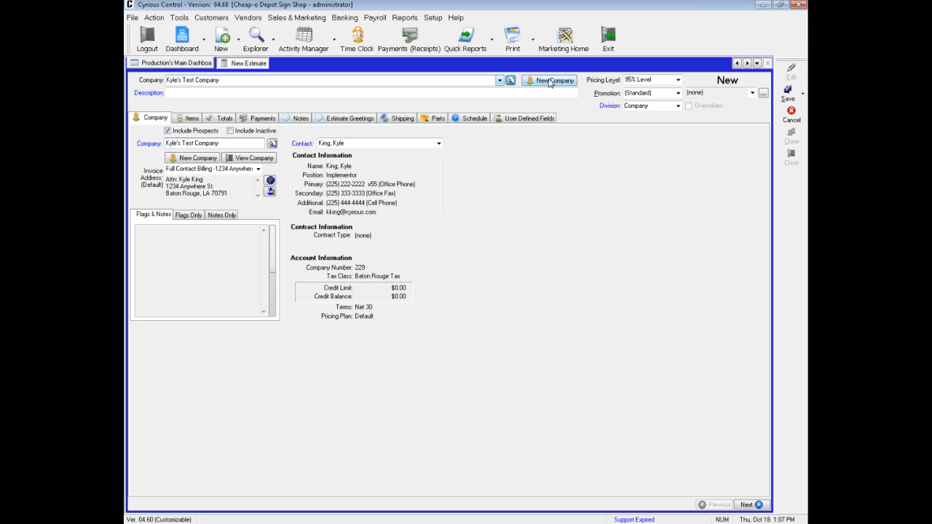
- Switch the estimate's contact to the second person listed for the company
click(207, 93)
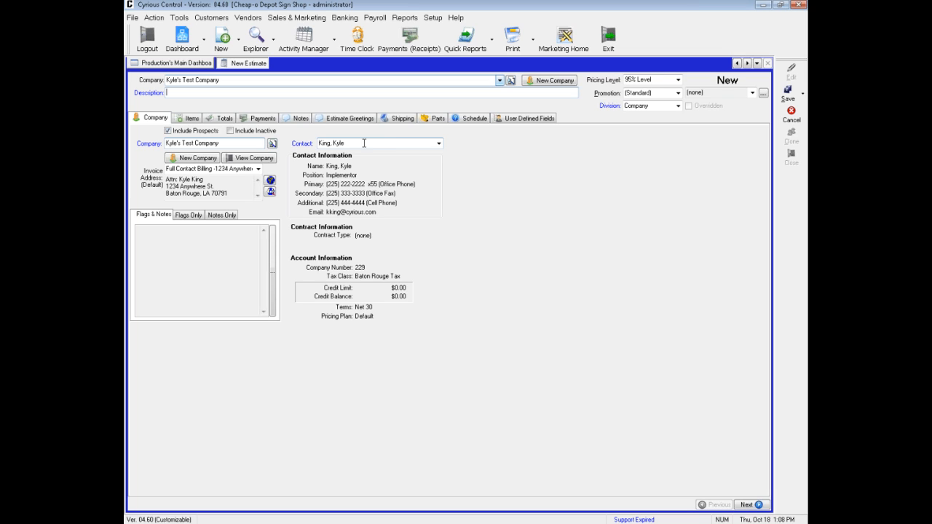
click(439, 144)
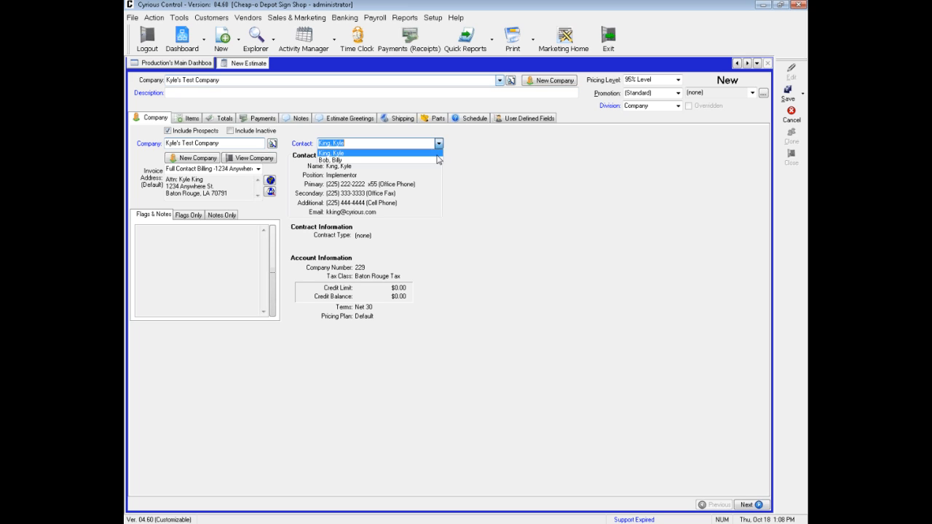
click(437, 160)
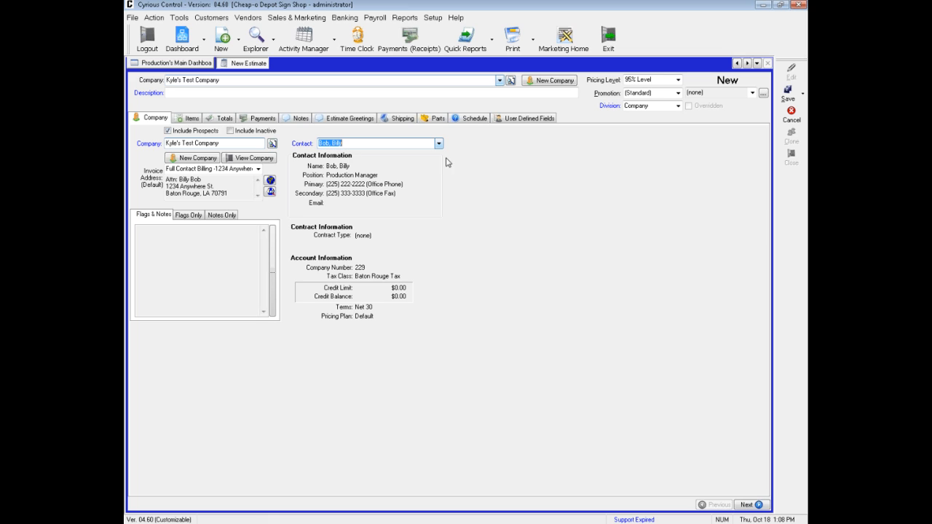
- Set the estimate's contact back to the company's first listed contact
click(438, 144)
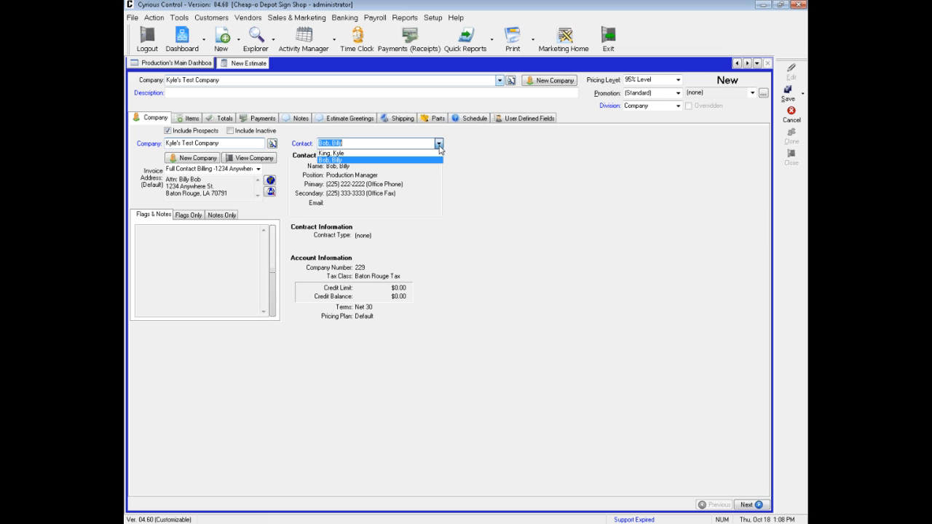
click(303, 139)
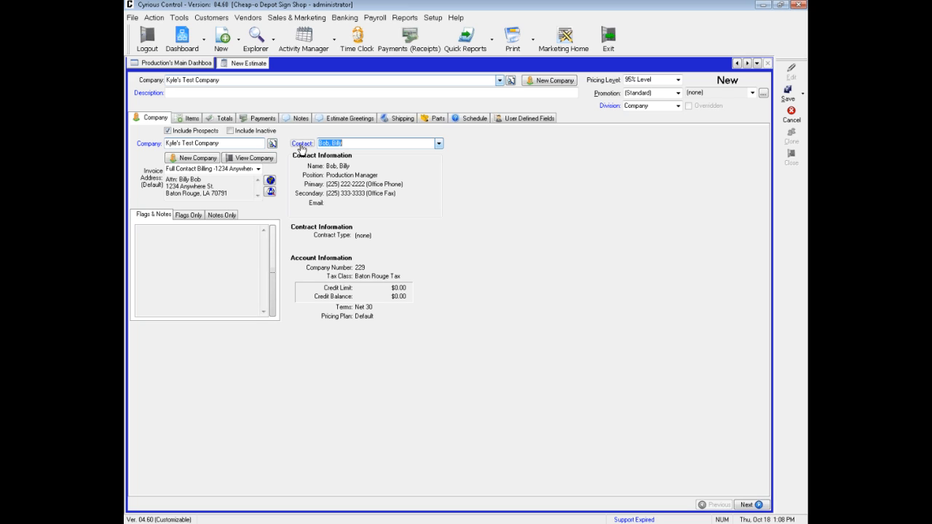
click(301, 148)
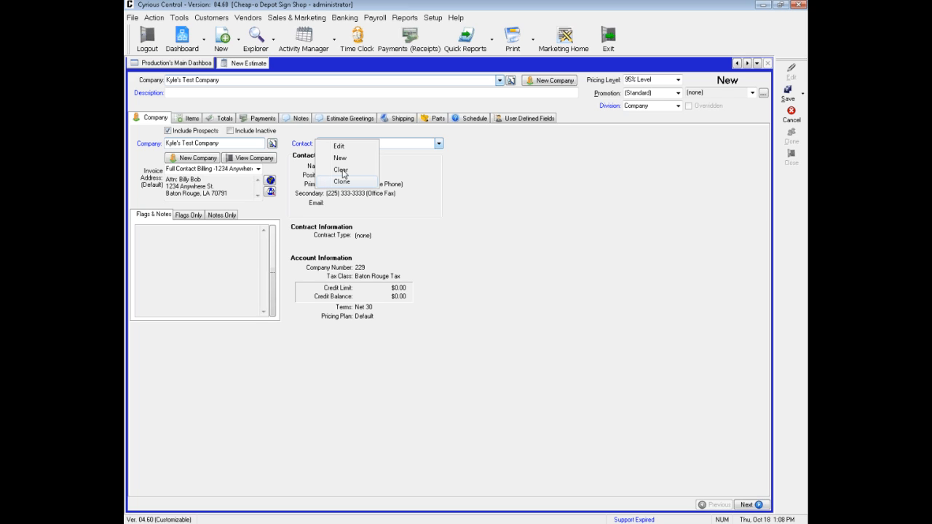
click(388, 161)
click(439, 143)
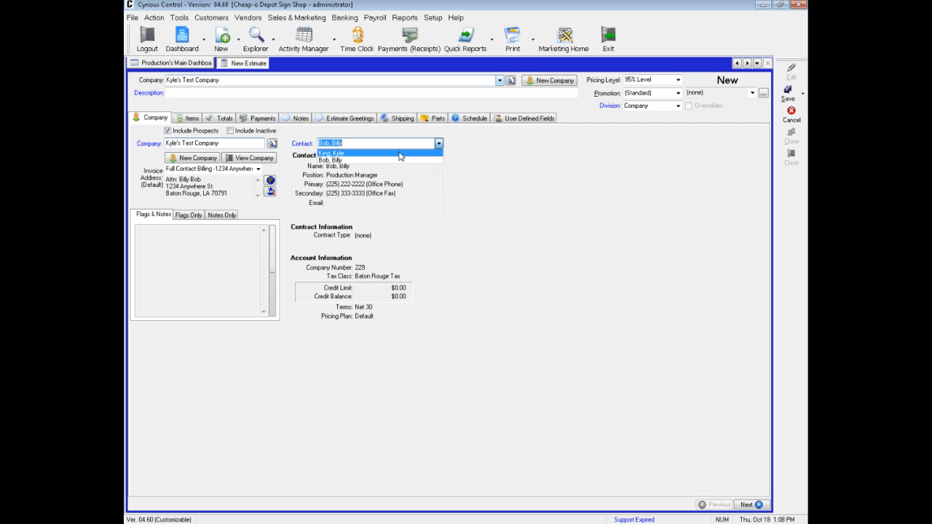
click(400, 153)
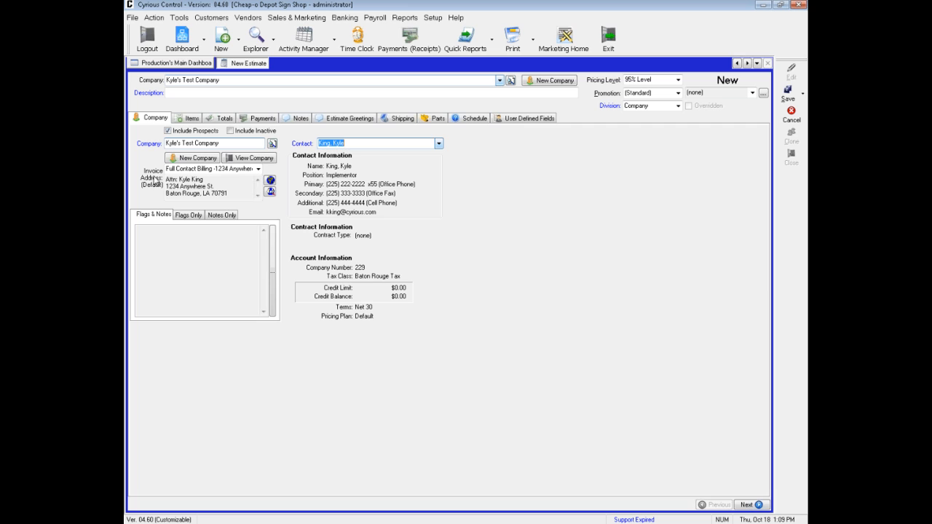
click(257, 169)
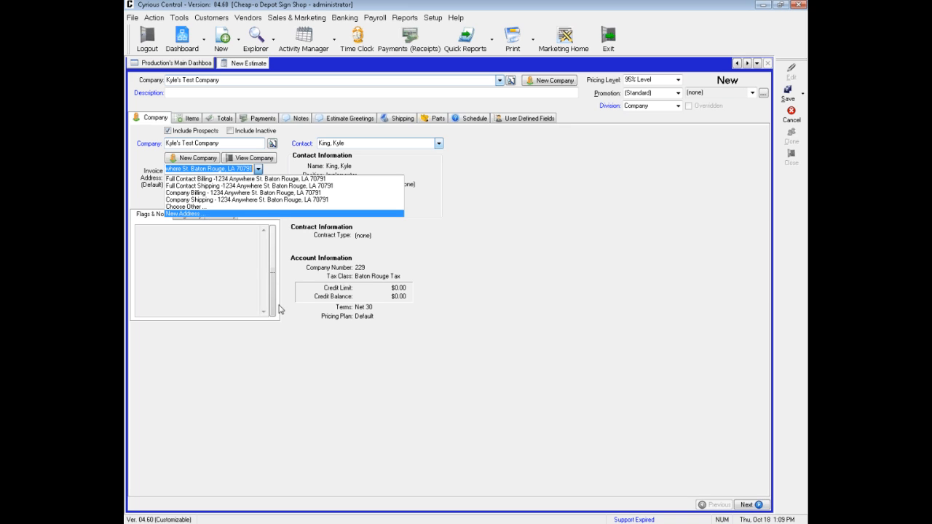
click(357, 399)
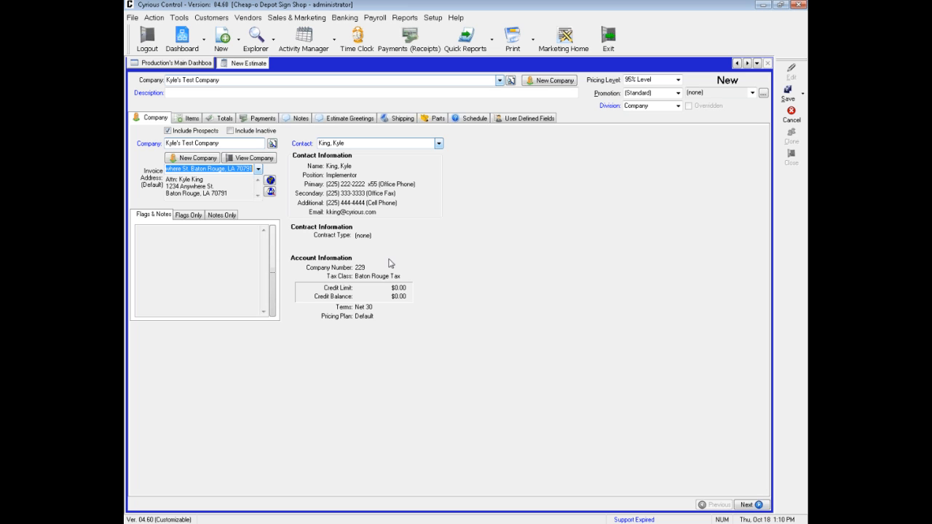
- Browse the estimate's product categories, including Digital Prints and Miscellaneous, and the quick products list
click(186, 119)
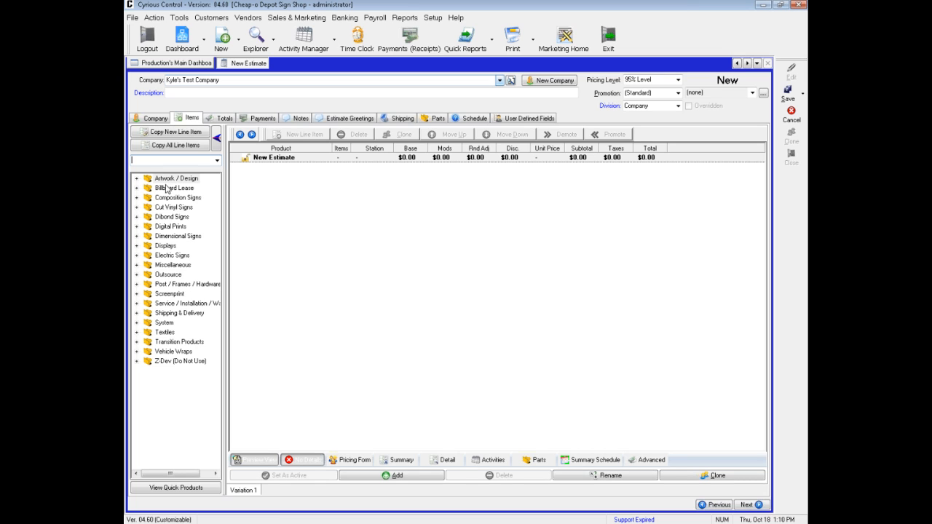
click(136, 228)
click(136, 228)
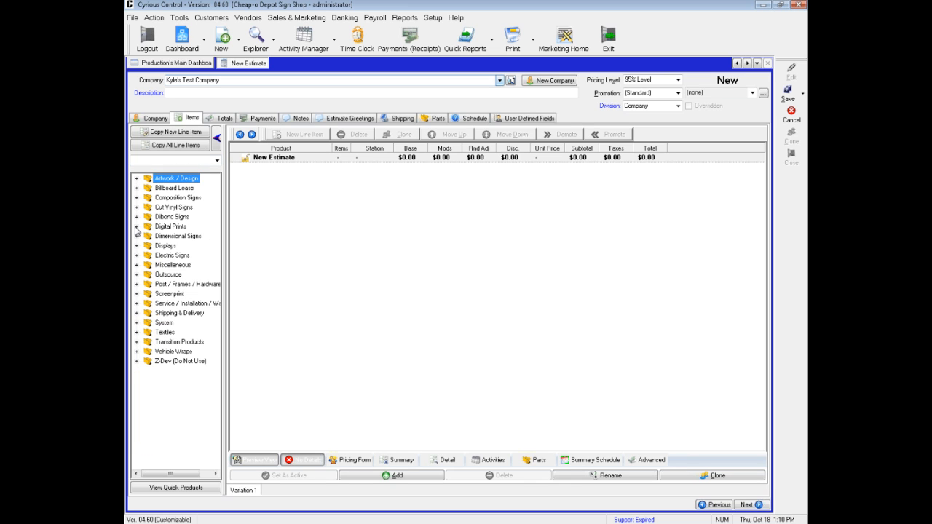
click(136, 266)
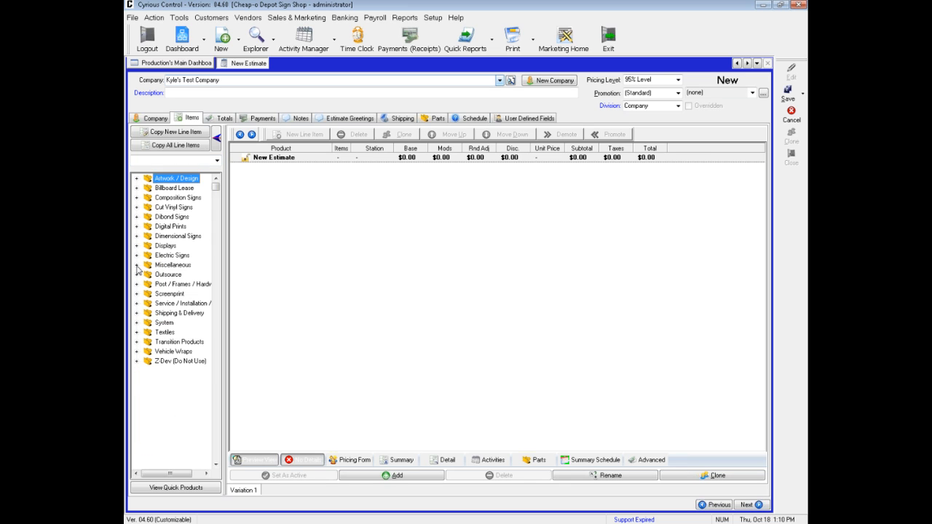
click(137, 266)
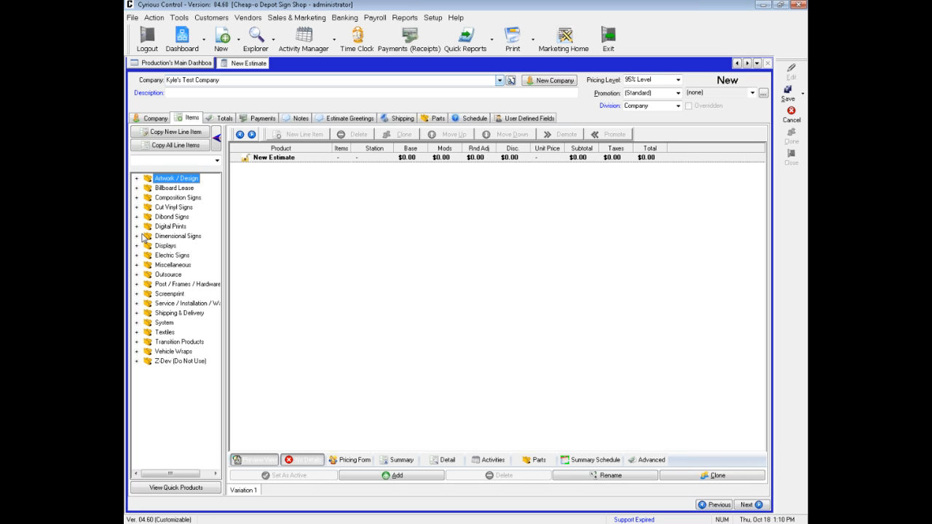
click(173, 489)
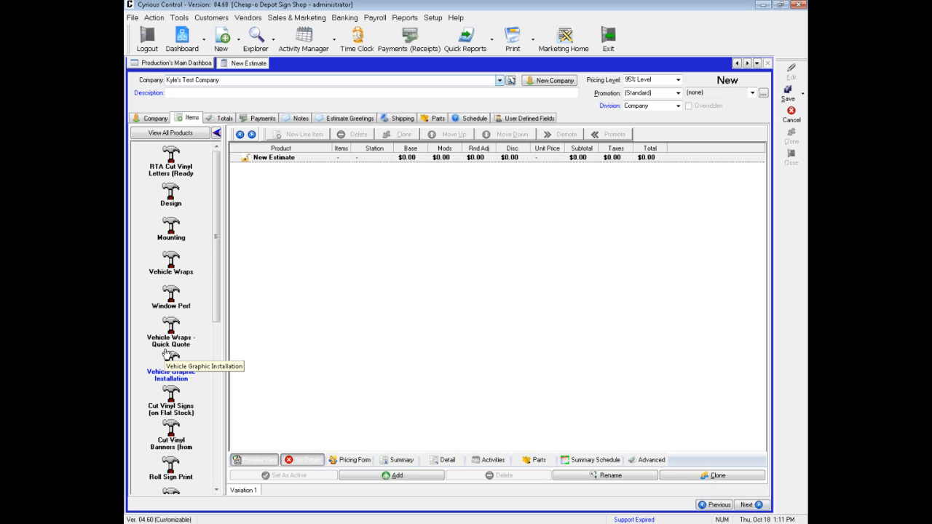
click(166, 135)
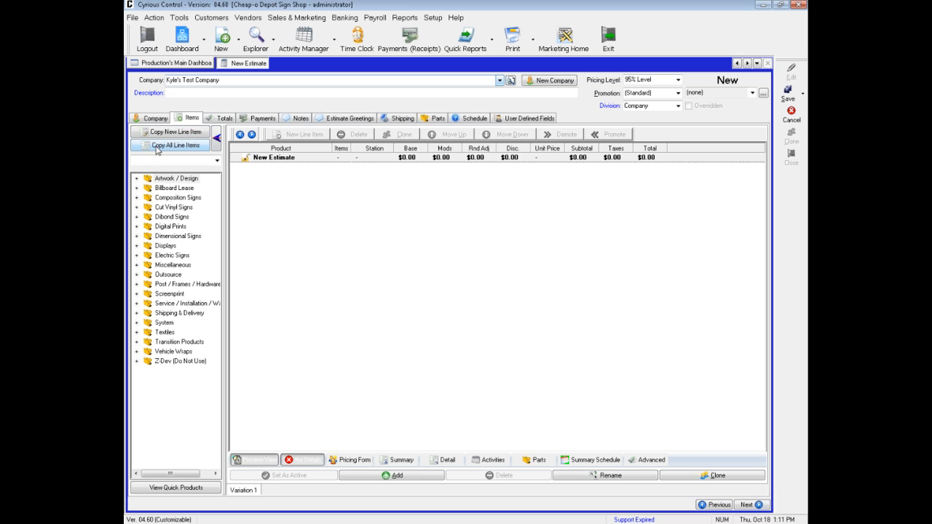
- Add a Roll Sign Print from Digital Prints with an image height of 24 inches and width of 36 inches
click(136, 228)
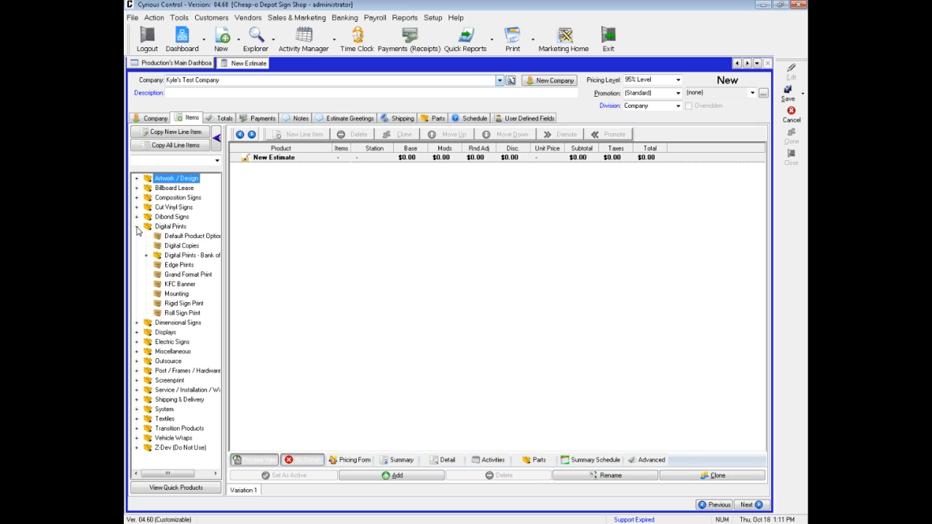
click(182, 314)
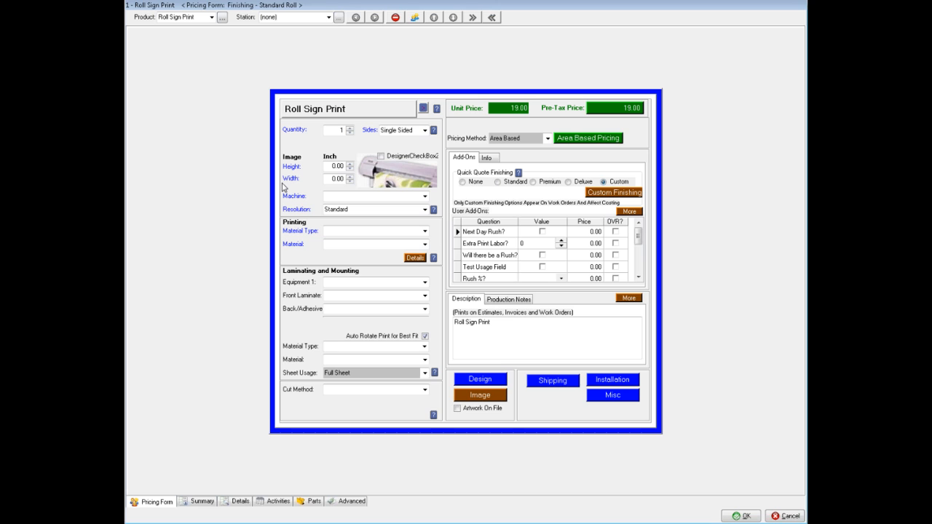
click(335, 166)
text(24)
key(Tab)
text(36)
- Set the print's machine to Epson Stylus E3560 and its material type to Banner, and accept the line item
click(424, 196)
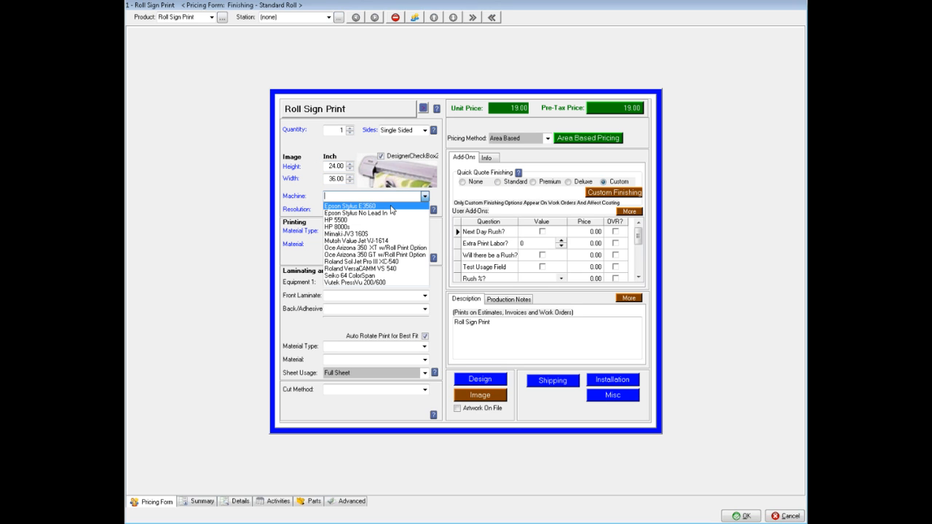
click(356, 210)
click(424, 231)
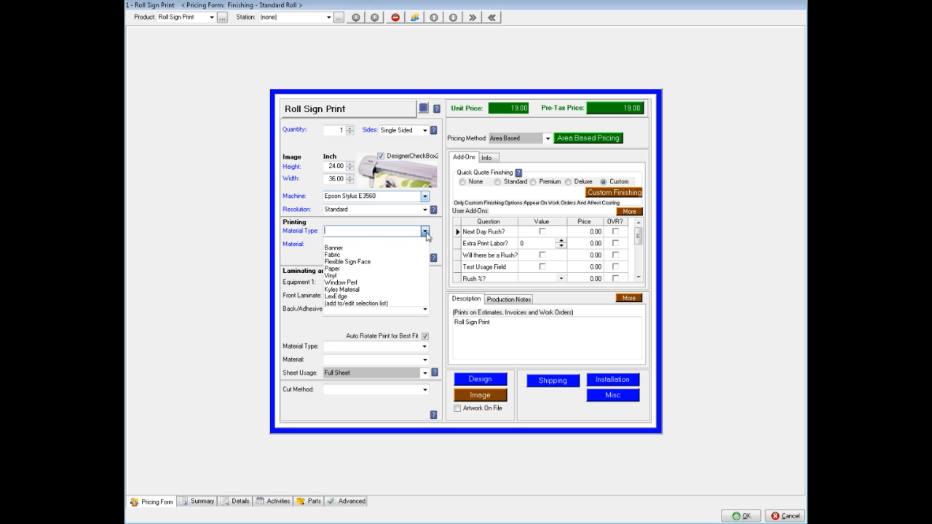
click(358, 249)
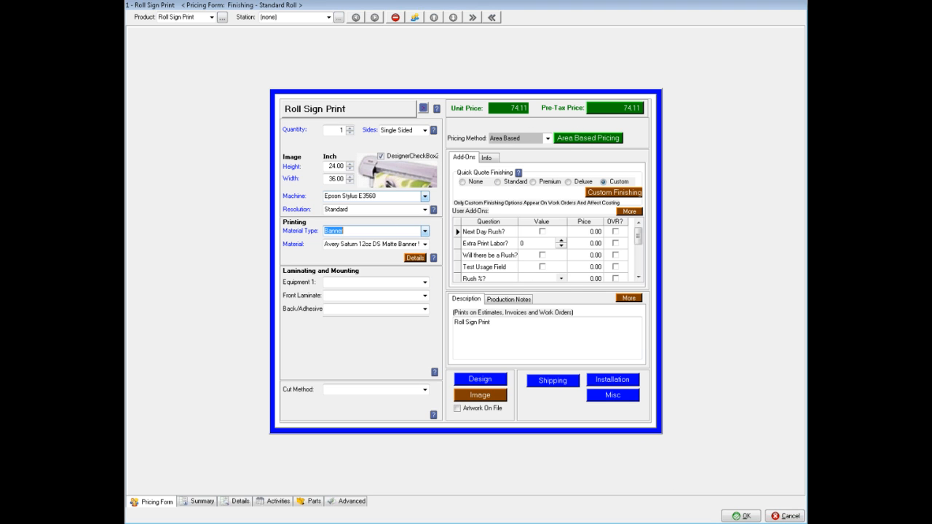
click(740, 516)
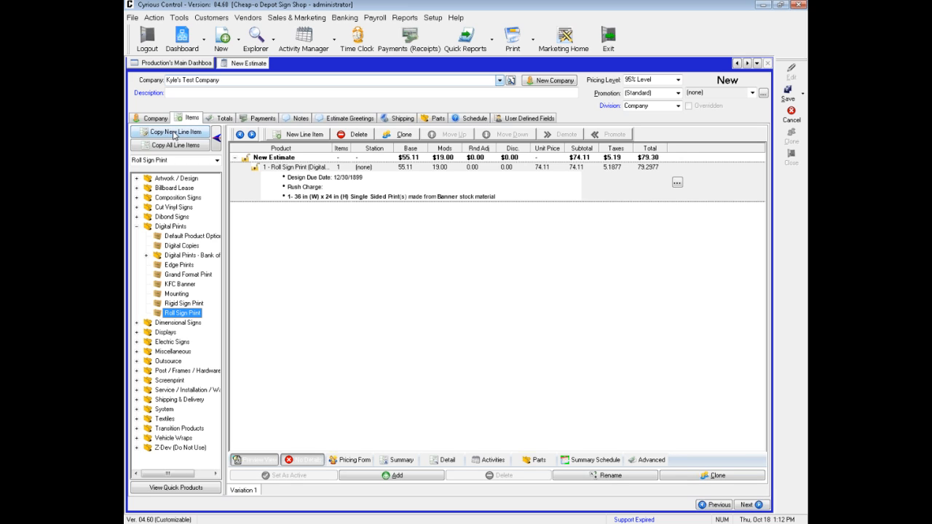
- Start copying a line item from an existing transaction and clear the company filter in the explorer
click(166, 133)
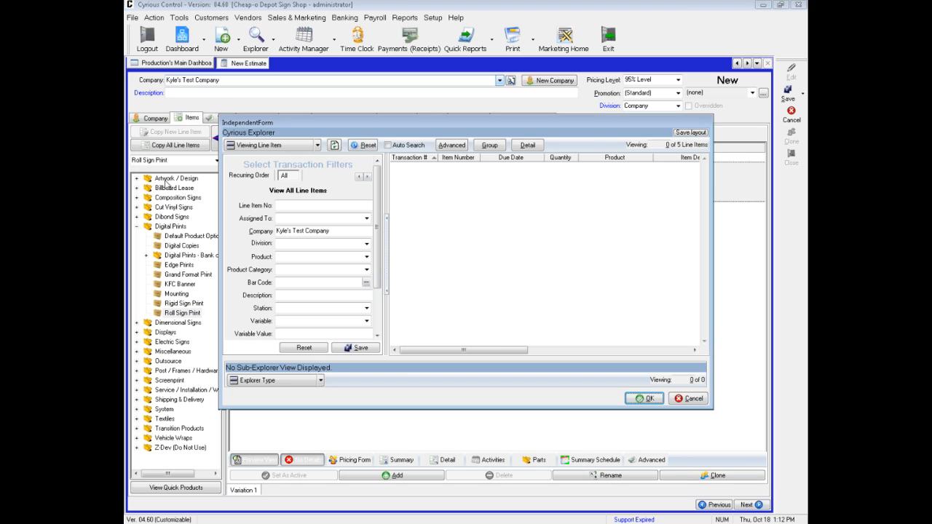
double_click(332, 232)
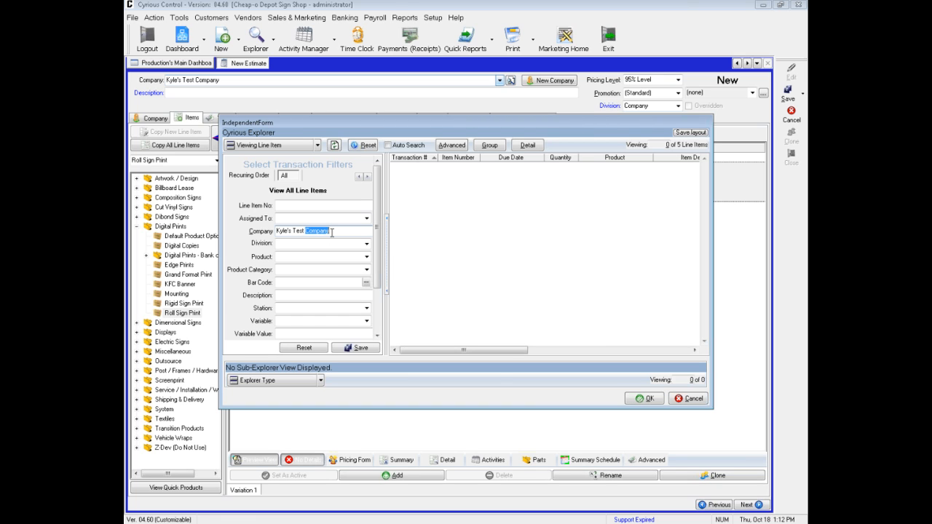
key(Home)
key(shift+End)
key(Delete)
- Switch the line item explorer's transaction filters from All to Estimate
click(358, 177)
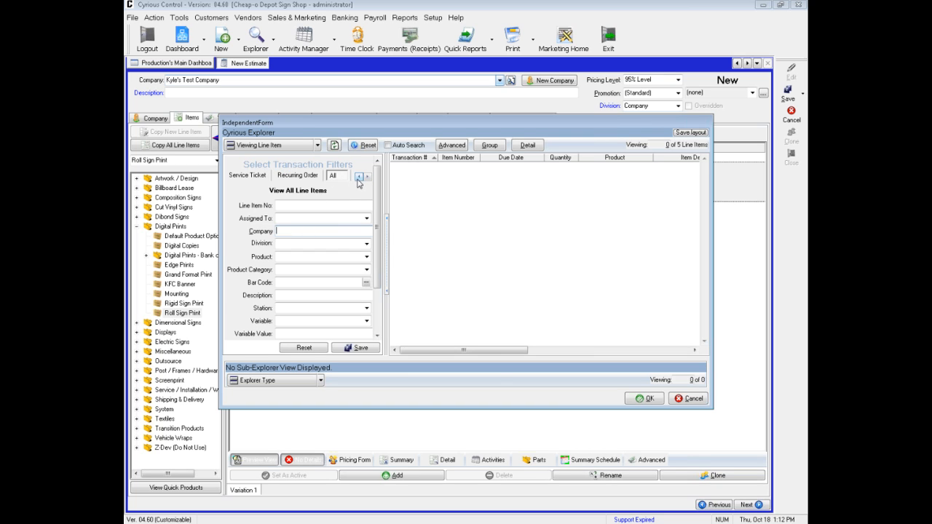
click(358, 178)
click(358, 178)
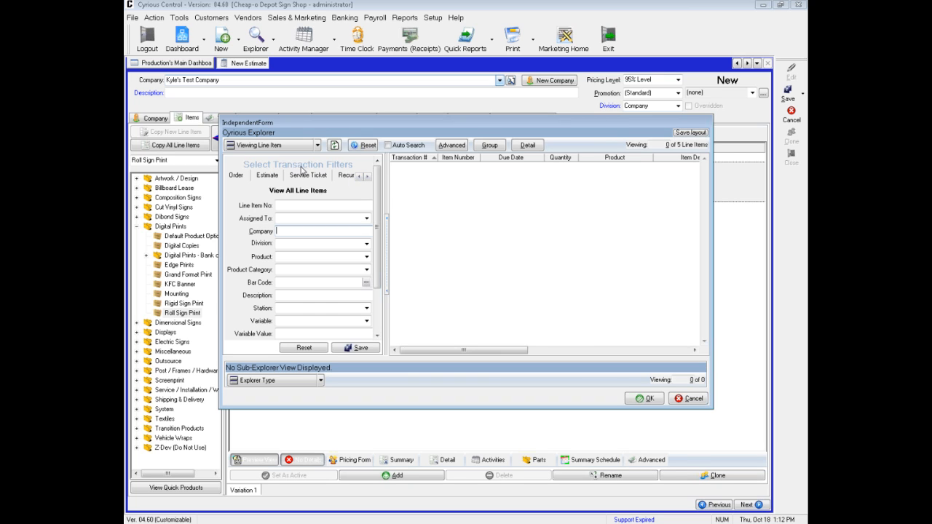
click(266, 178)
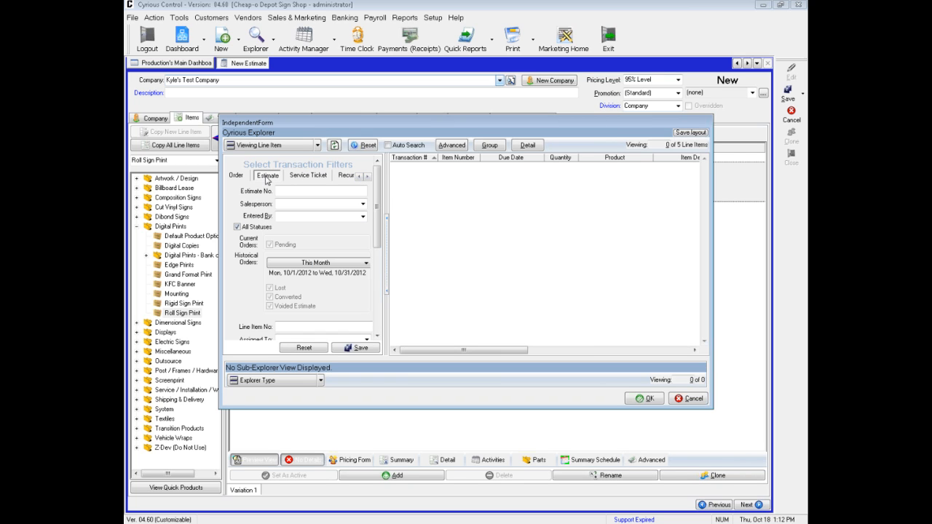
- Search the estimate line items and copy the Rigid Sign Print from Estimate #531 into the new estimate, accepting its pricing form
click(334, 146)
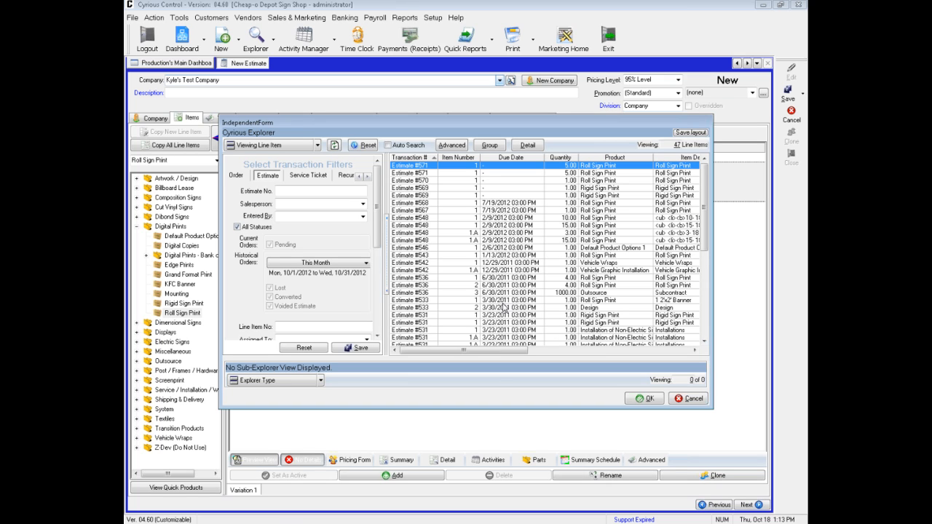
click(462, 315)
click(635, 400)
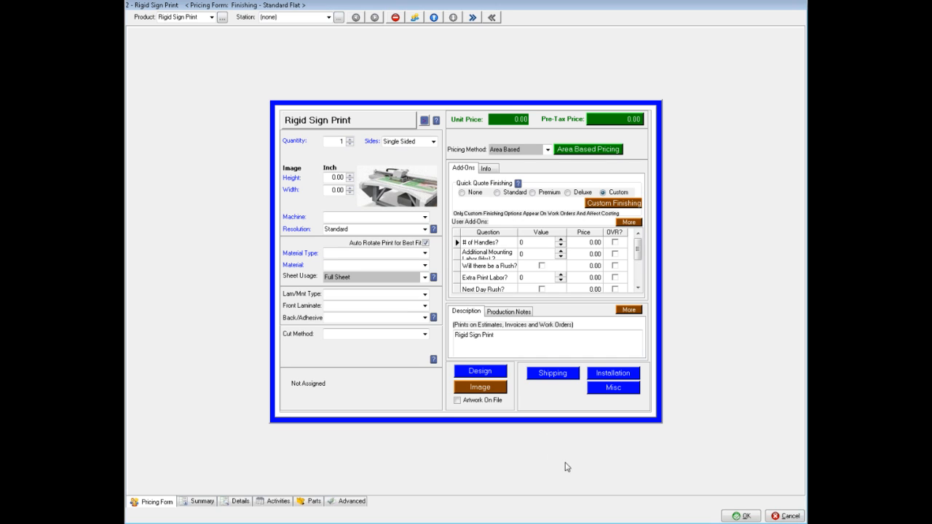
click(735, 517)
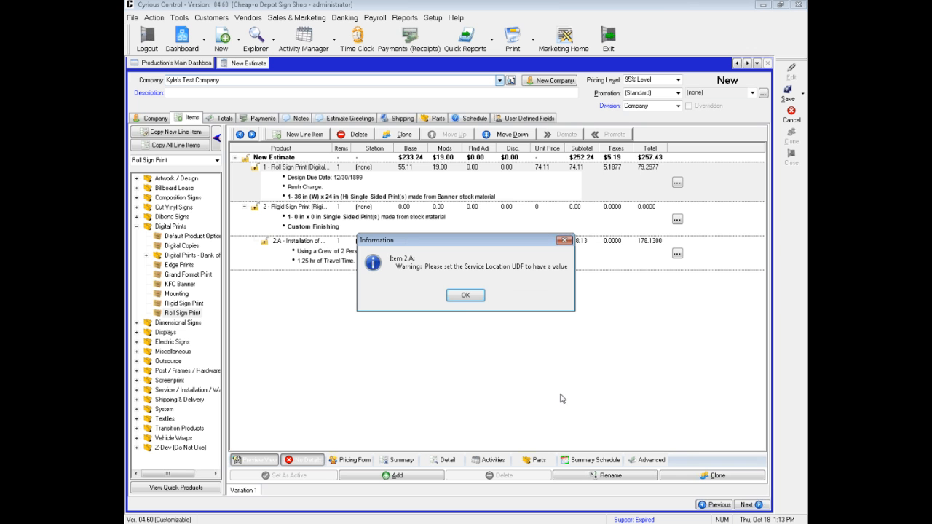
click(468, 296)
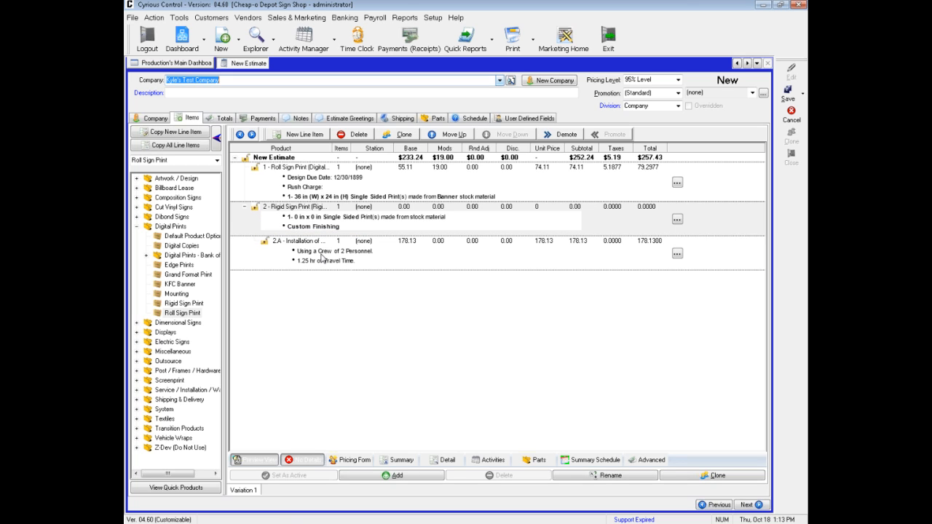
- Collapse the Rigid Sign Print line item and move it above the Roll Sign Print
click(245, 208)
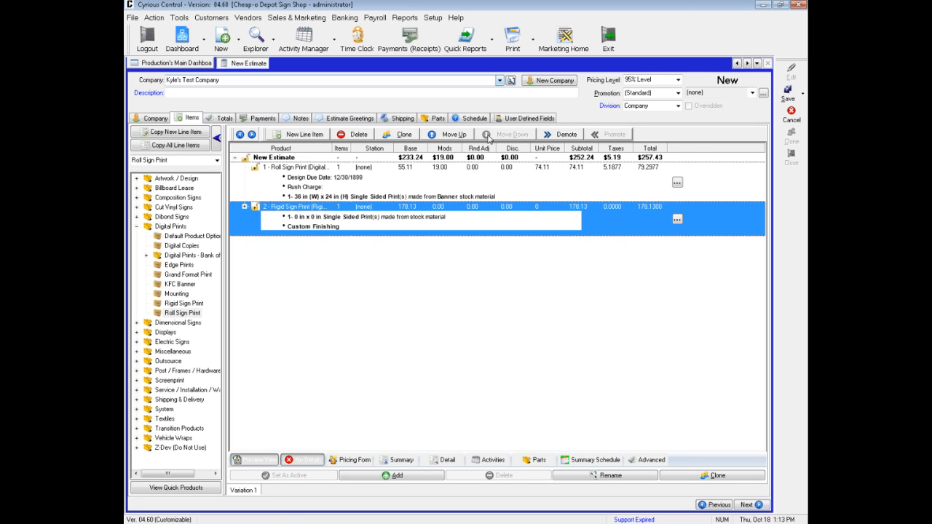
click(442, 136)
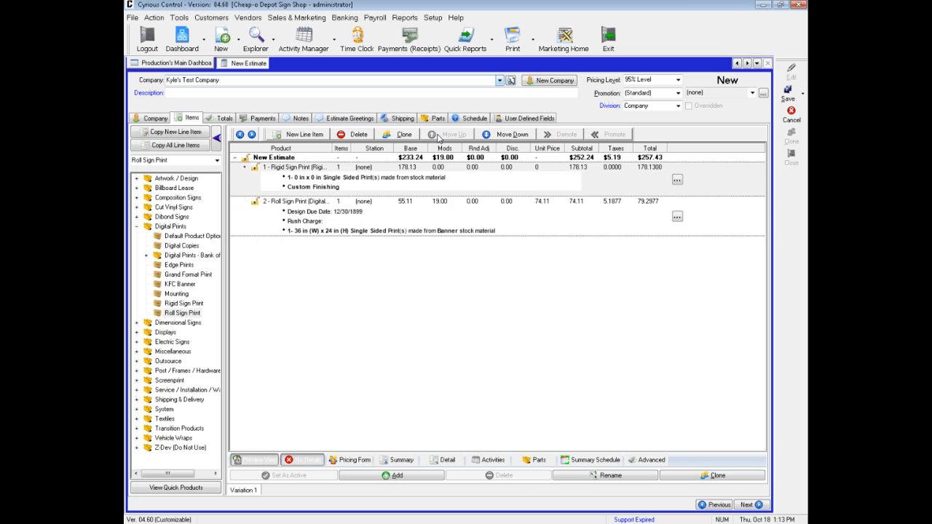
- Clone the Roll Sign Print line item and set the copy's material to UltraFlex 10oz Gloss Banner 54"
click(380, 204)
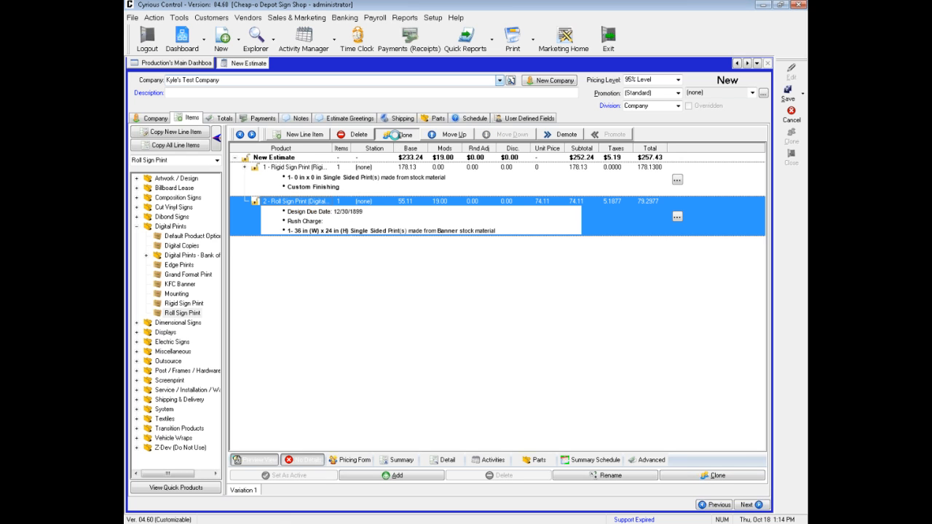
click(395, 134)
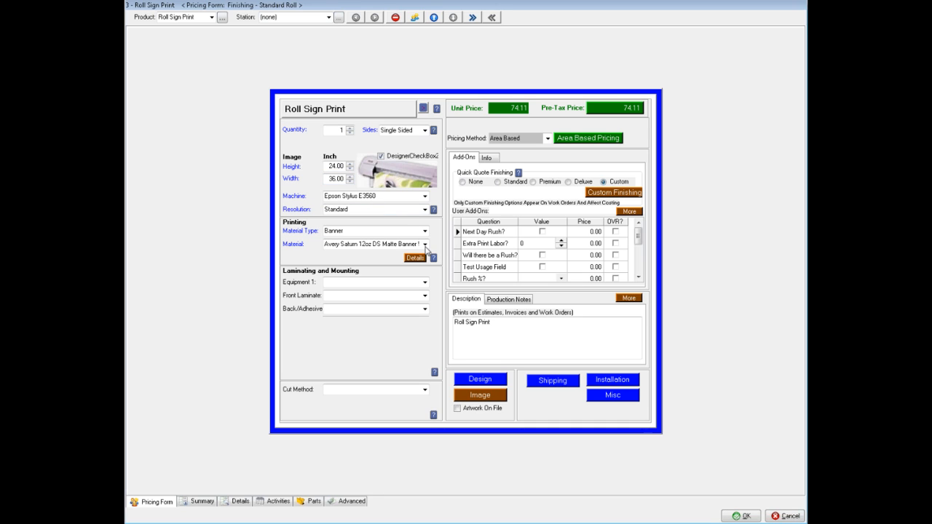
click(426, 246)
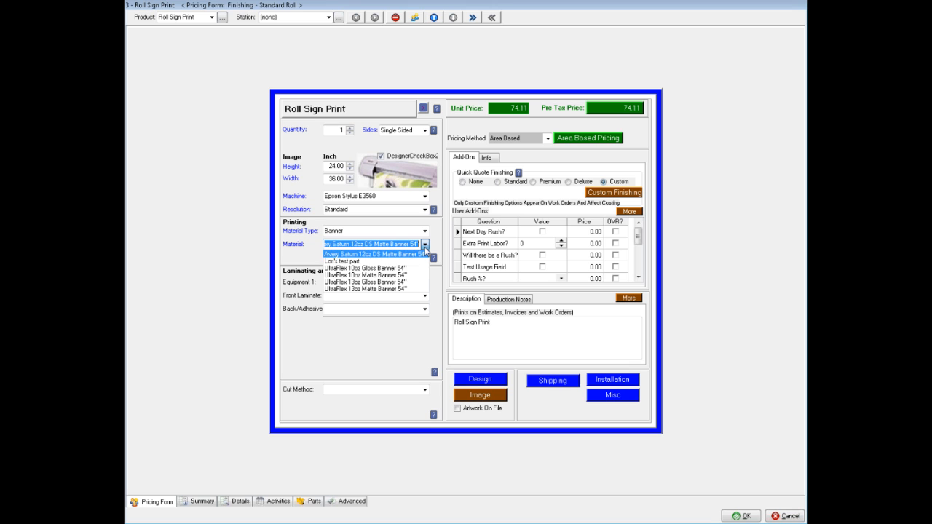
click(355, 268)
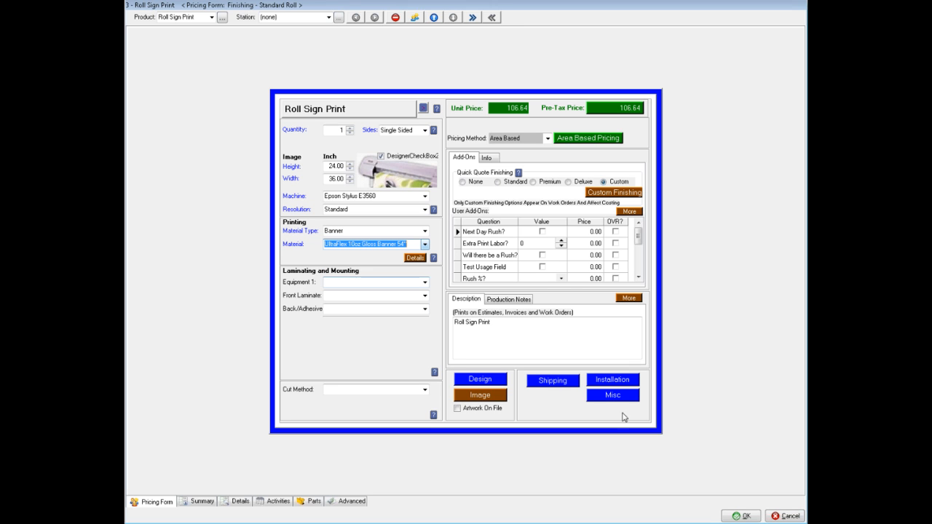
click(735, 516)
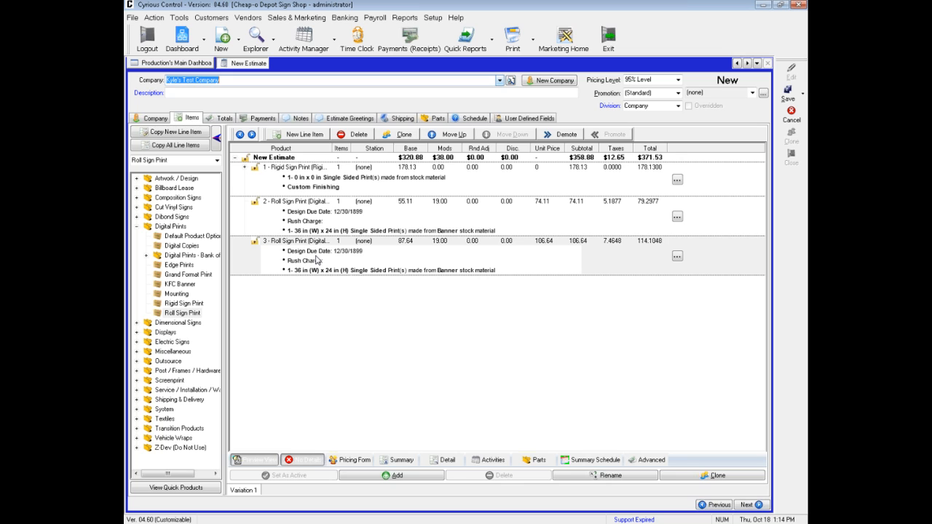
- Demote the cloned Roll Sign Print so it becomes a child item of the original Roll Sign Print
click(560, 135)
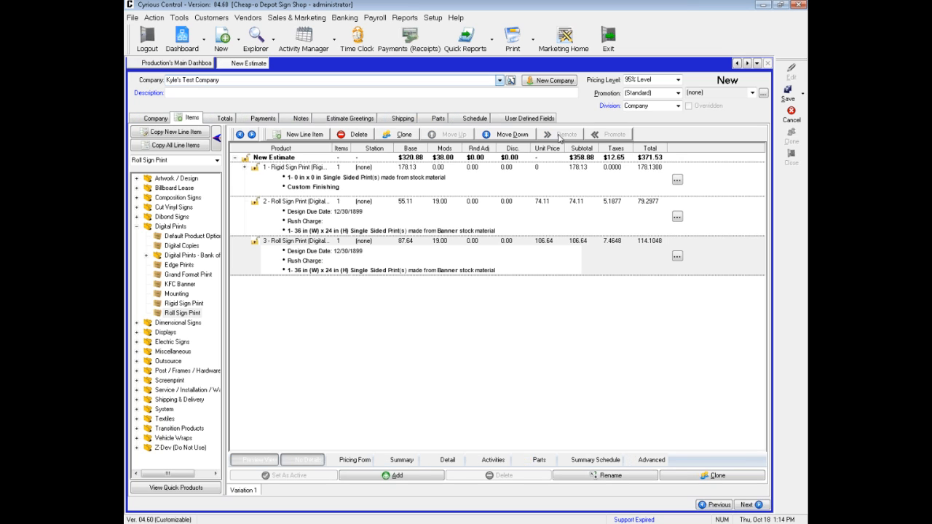
click(245, 203)
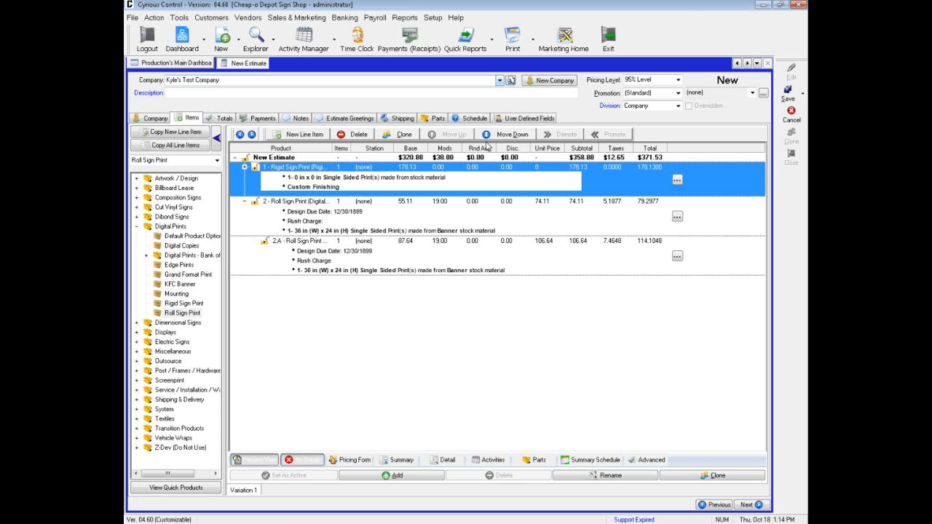
- Assign a different primary salesperson in the estimate's totals and acknowledge the pricing level notice
click(221, 119)
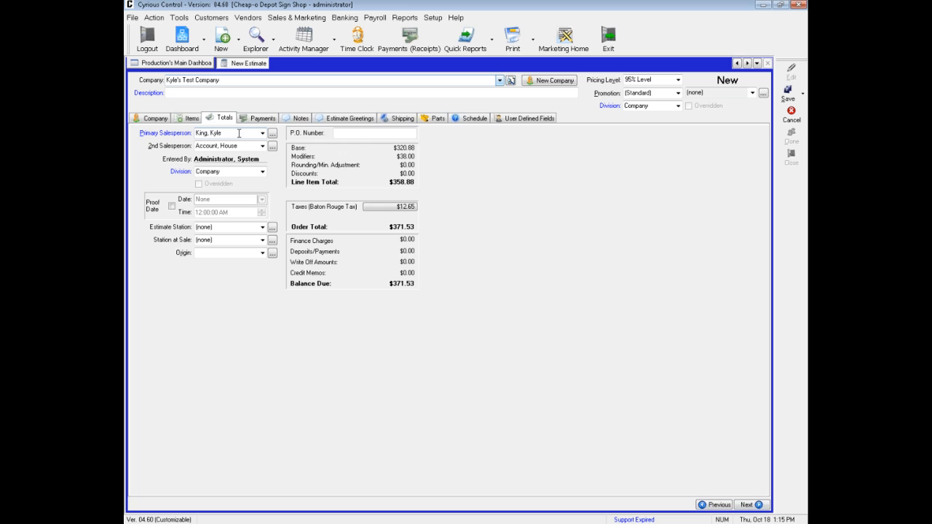
click(262, 133)
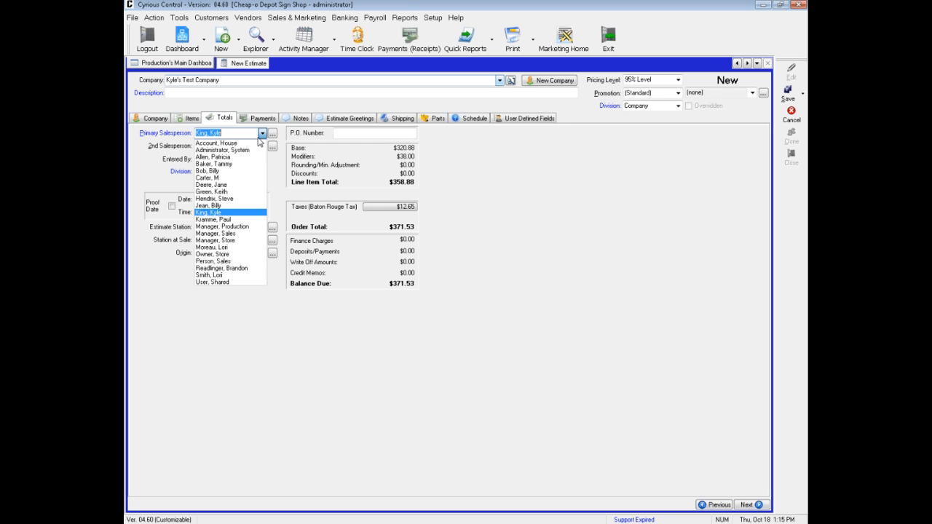
click(215, 191)
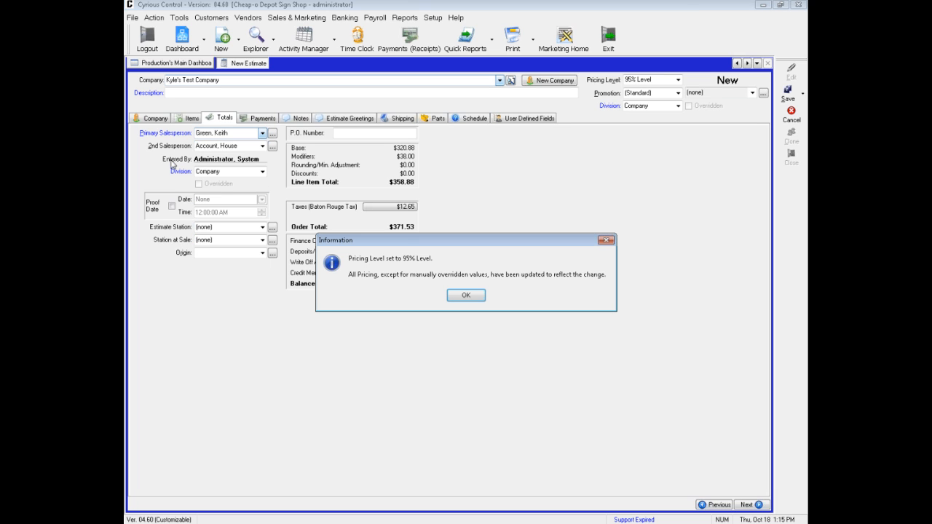
click(461, 297)
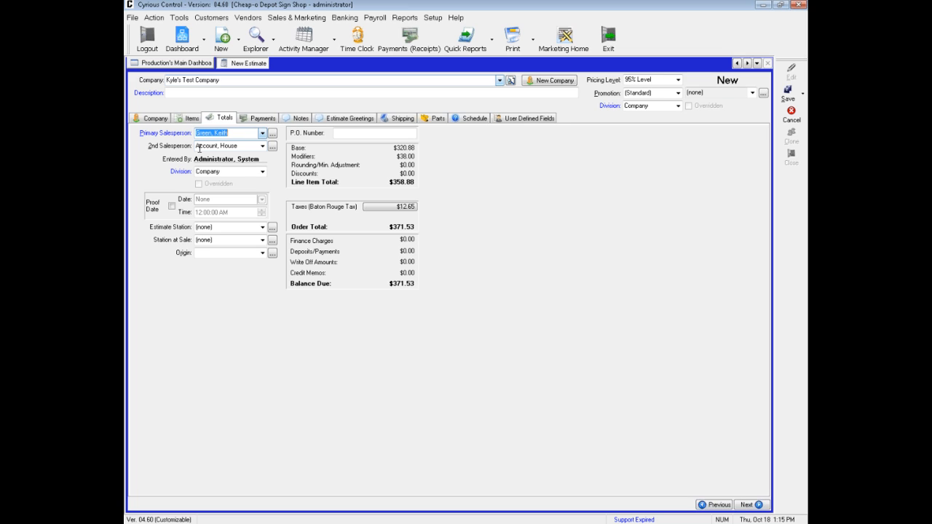
- Examine the P.O. number field and the tax class breakdown for the estimate
click(348, 135)
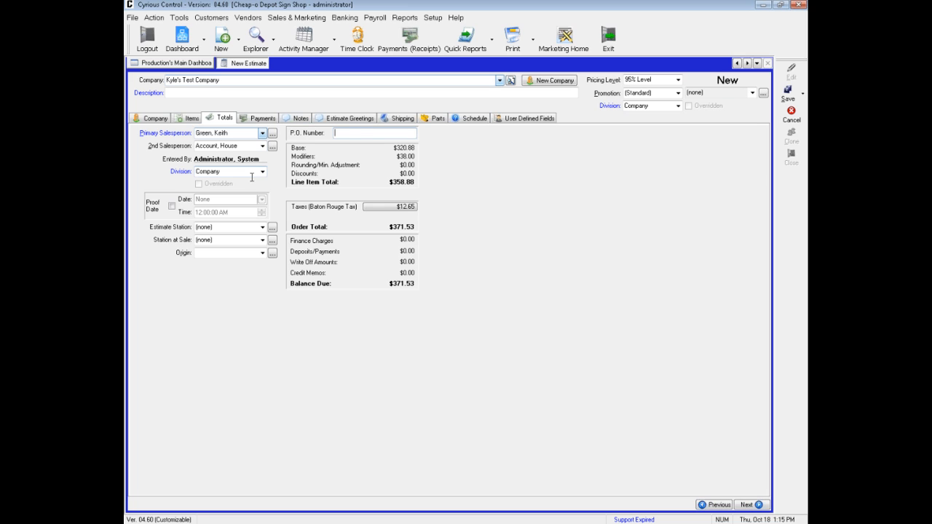
click(387, 209)
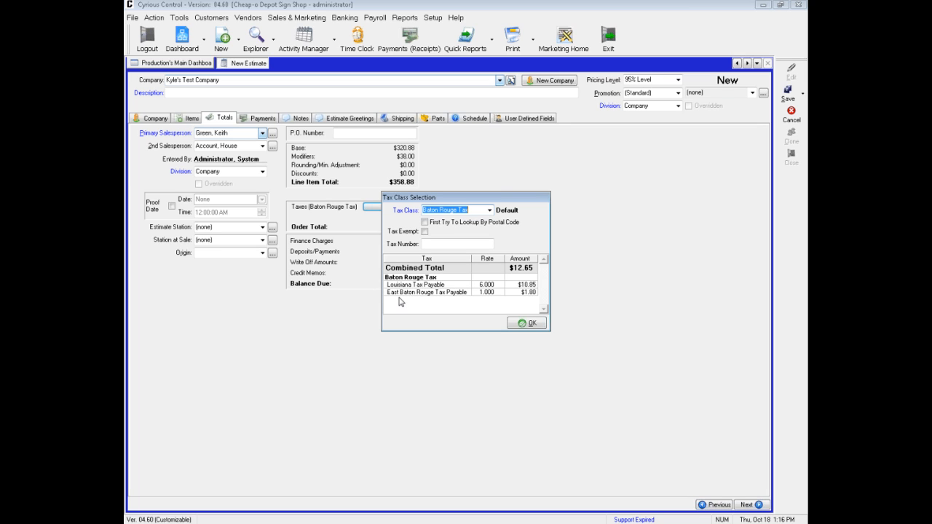
click(528, 324)
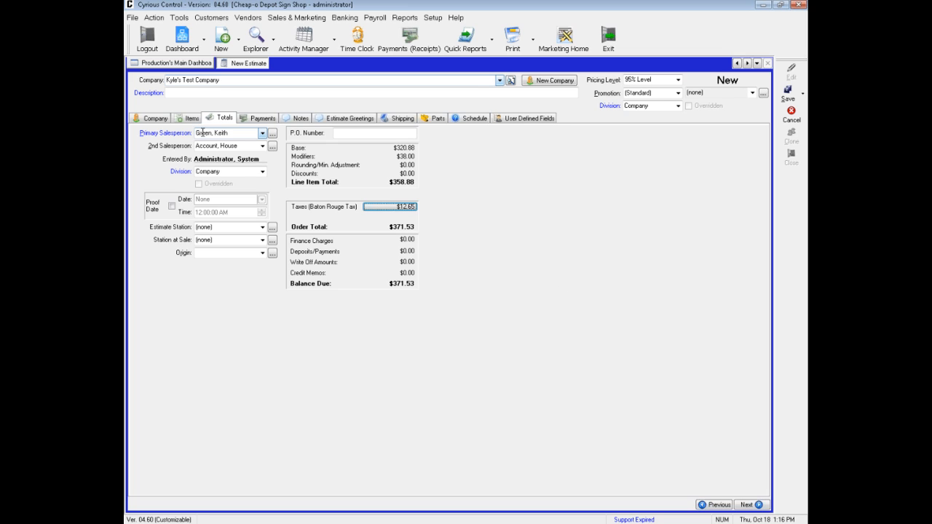
- Replace the default estimate/invoice notes with the Disclaimer speed note
click(297, 118)
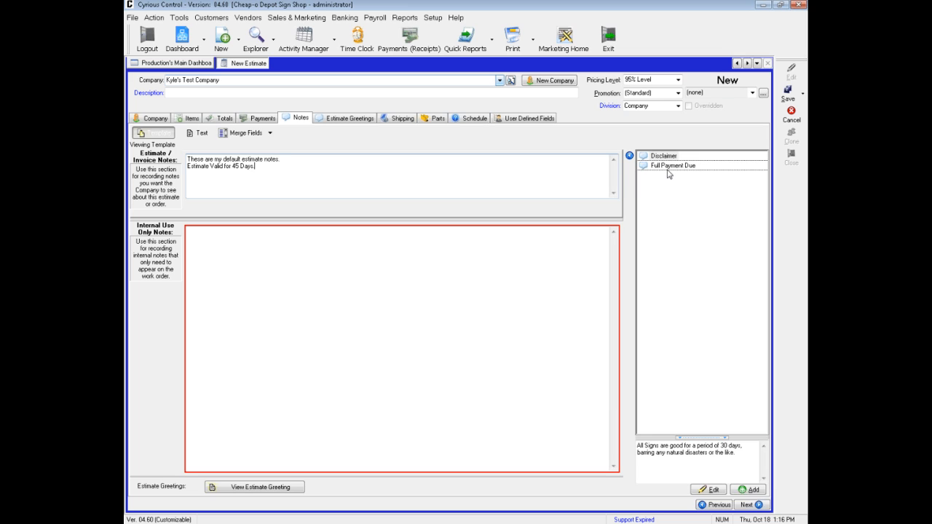
drag(339, 169, 145, 159)
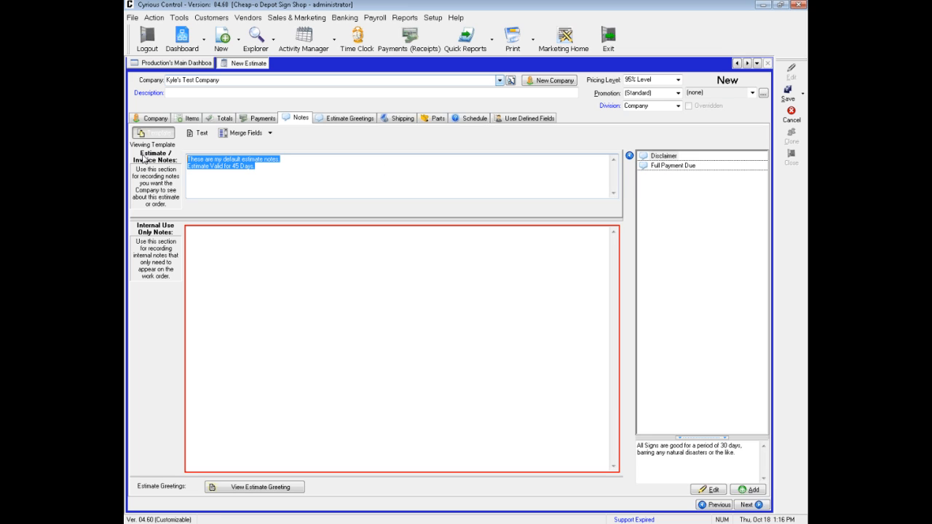
key(Delete)
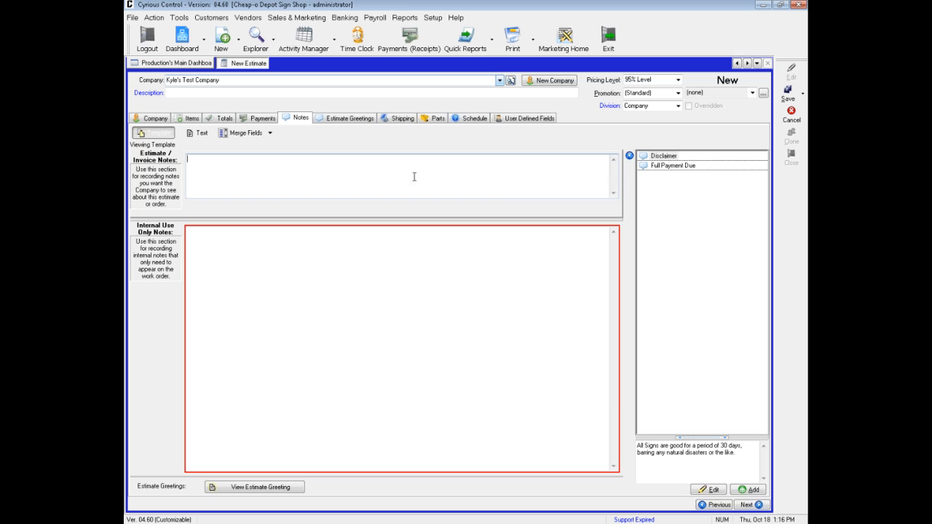
click(661, 168)
click(663, 157)
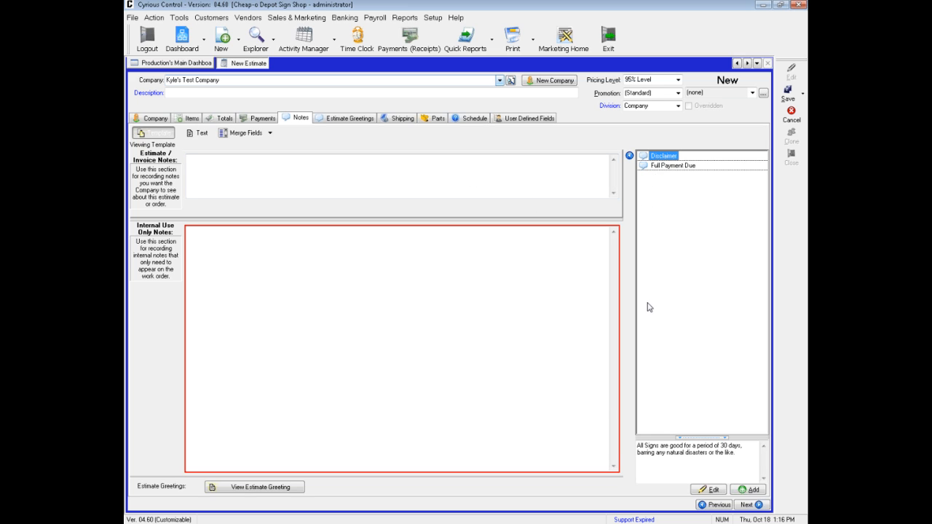
click(659, 452)
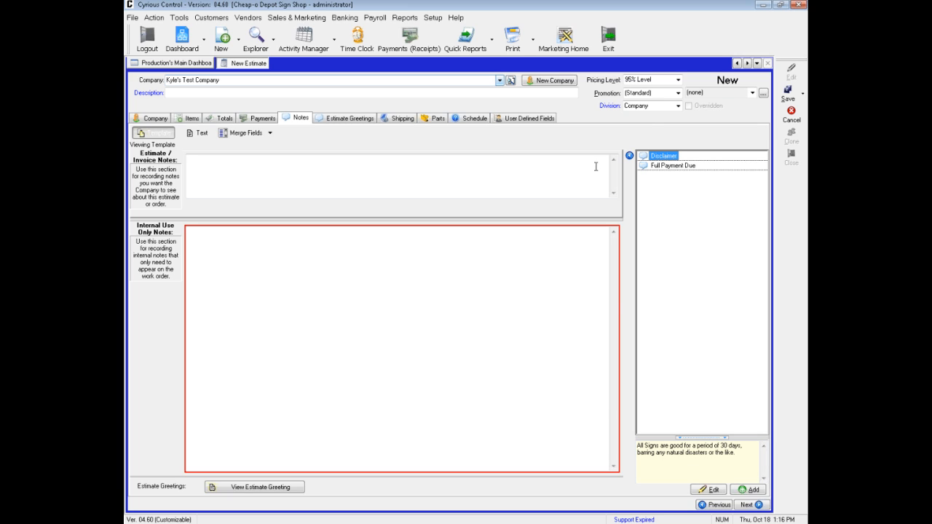
click(514, 184)
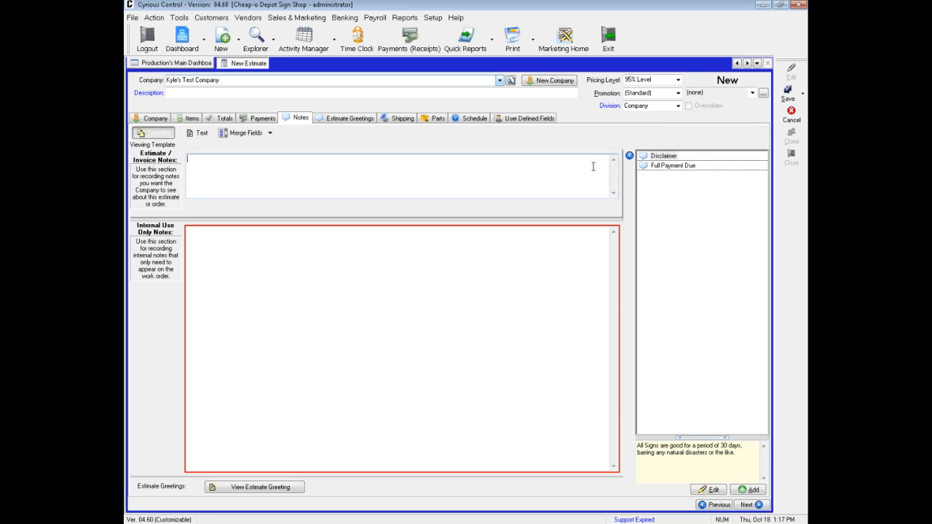
double_click(656, 157)
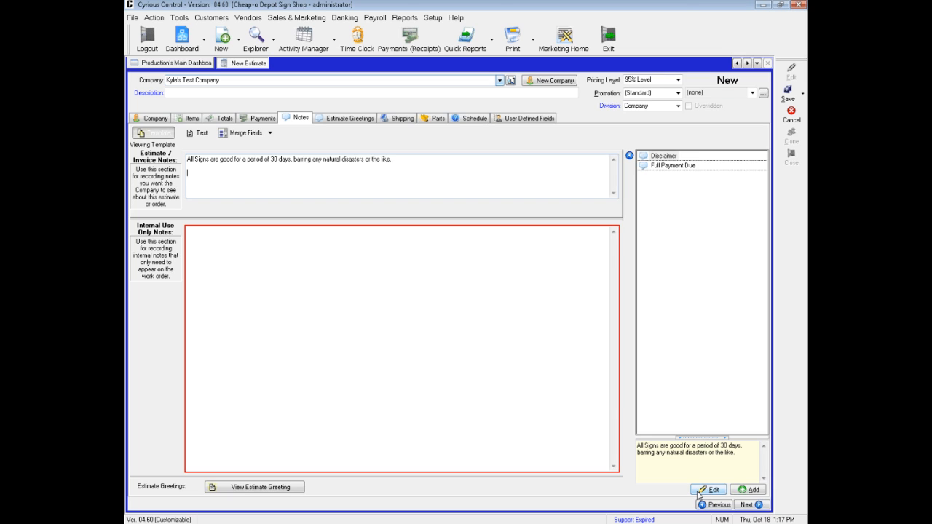
click(743, 495)
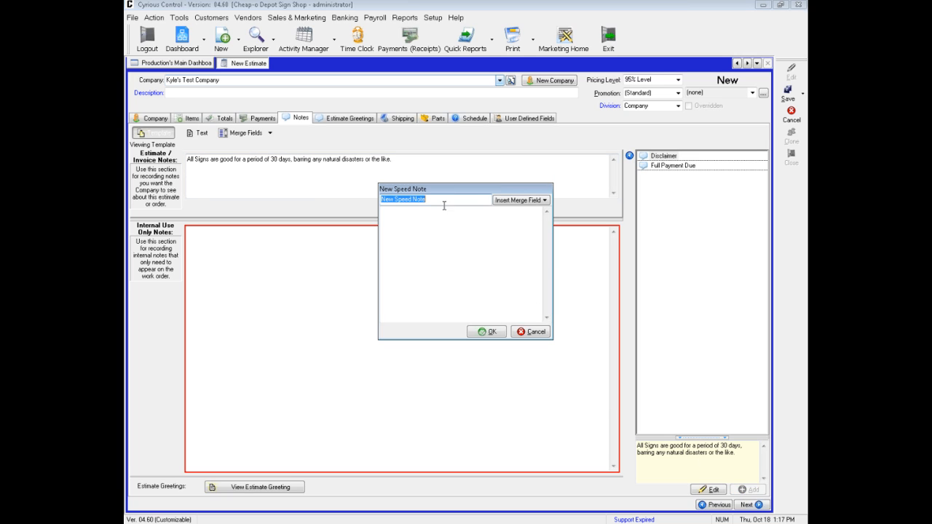
click(412, 243)
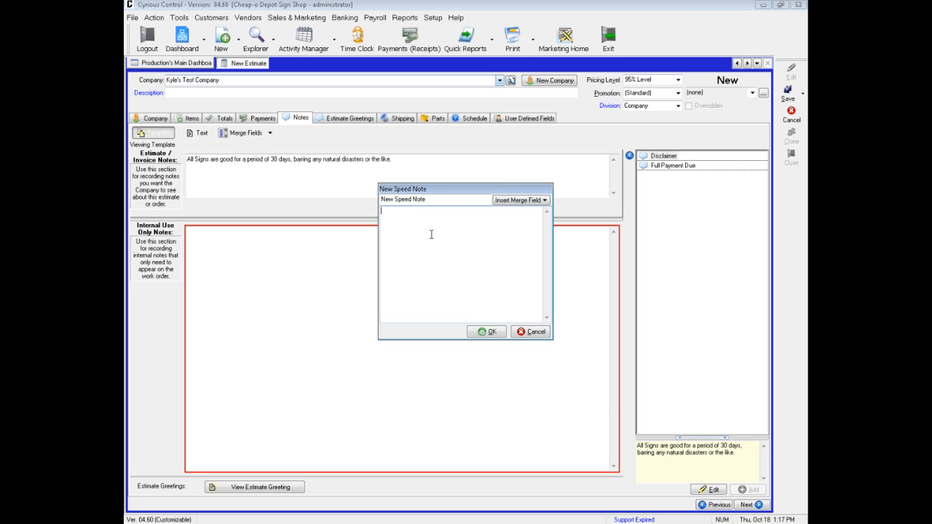
click(532, 334)
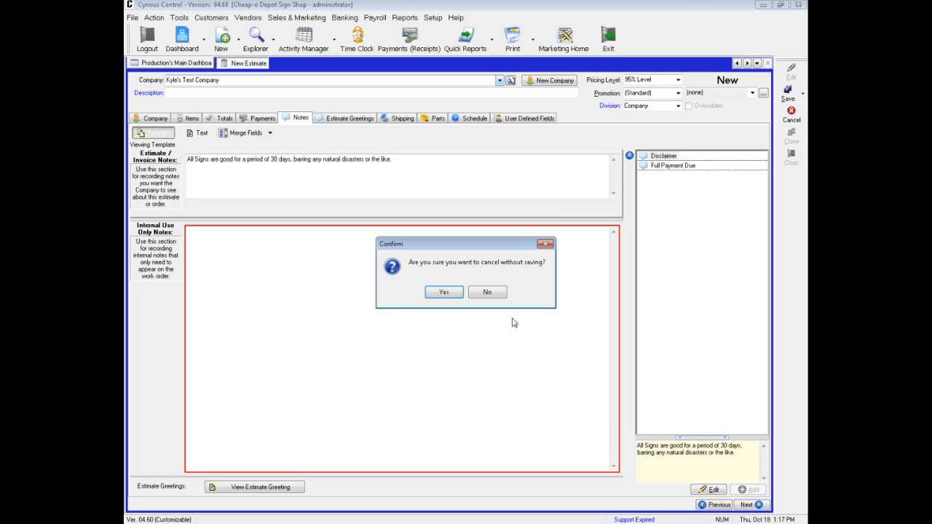
click(446, 293)
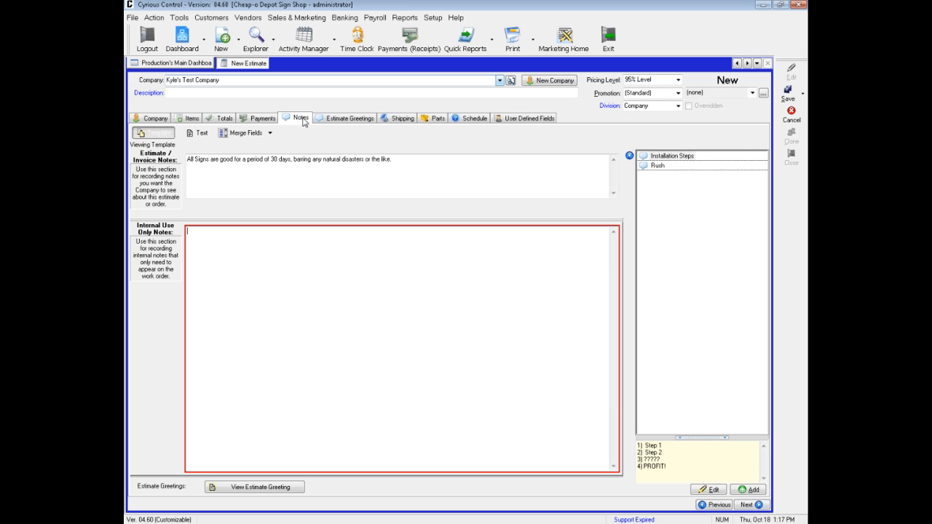
- Replace the default estimate greeting with the Thank You speed note
click(333, 120)
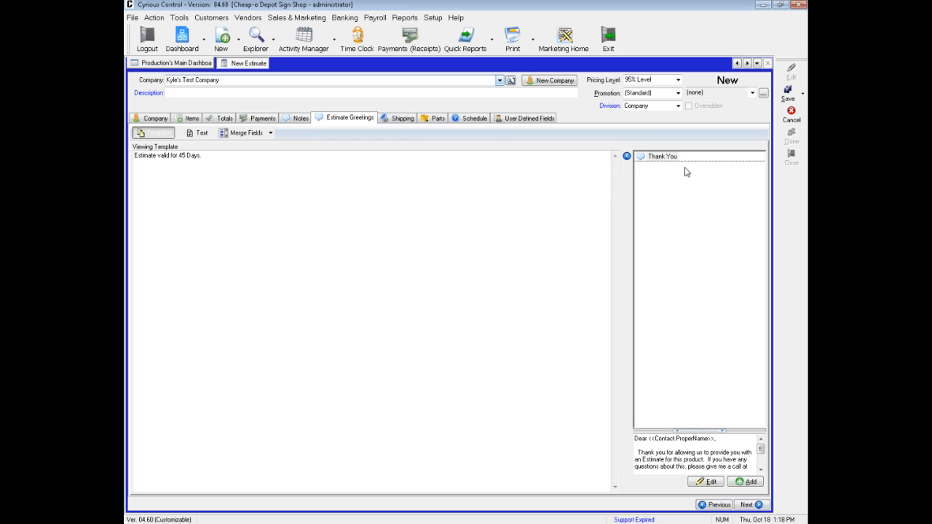
click(512, 263)
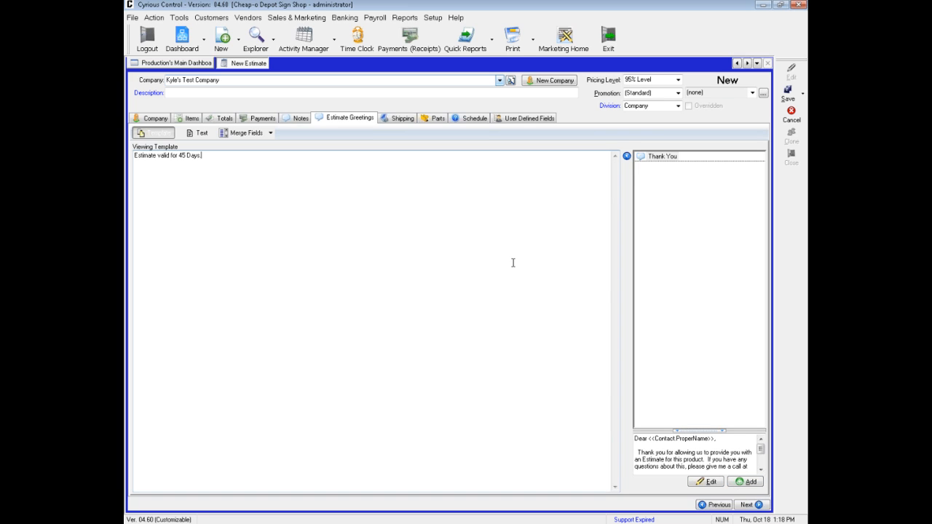
key(ctrl+a)
key(BackSpace)
double_click(659, 158)
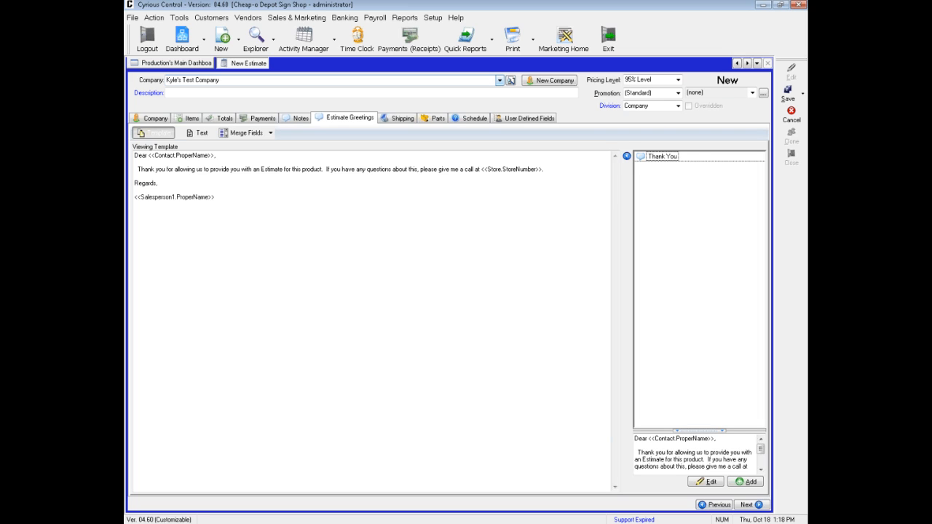
- Review the parts and estimated usage for the estimate's line items
click(431, 119)
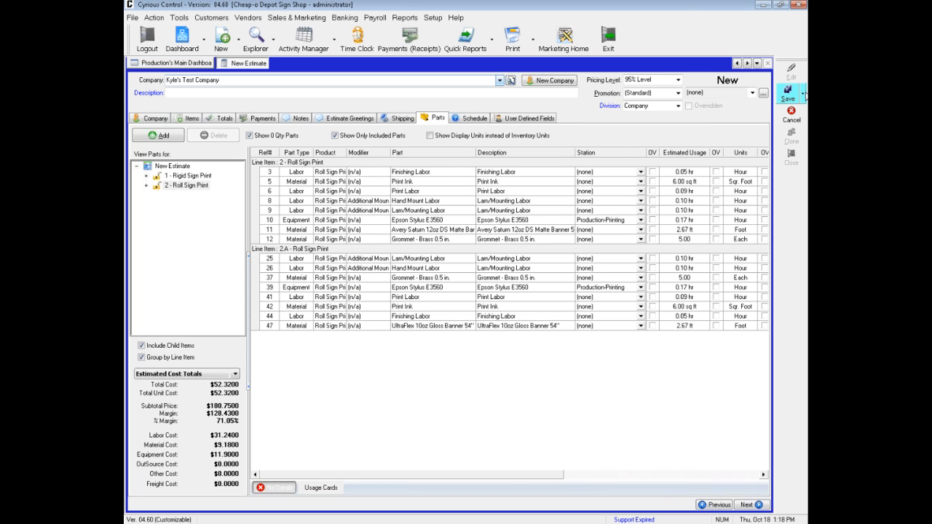
- Save the new record as an estimate and dismiss the information message
click(804, 94)
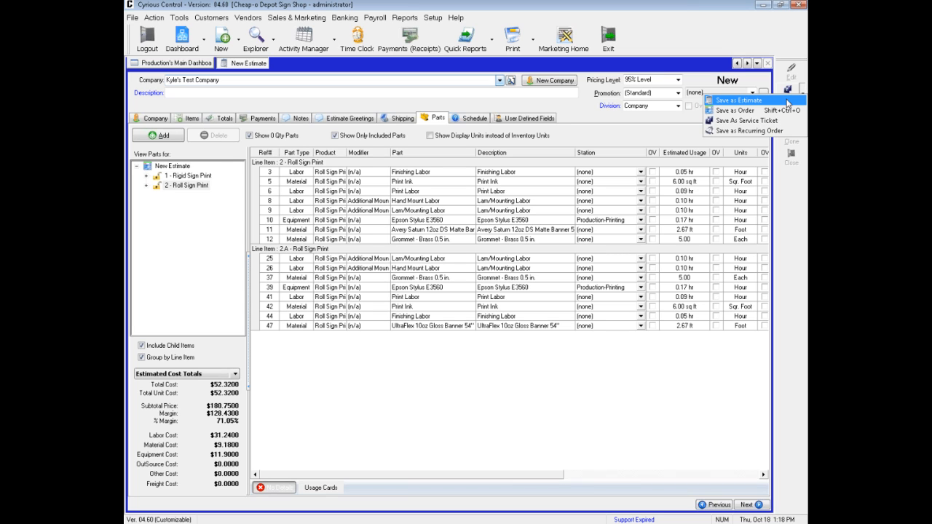
click(783, 102)
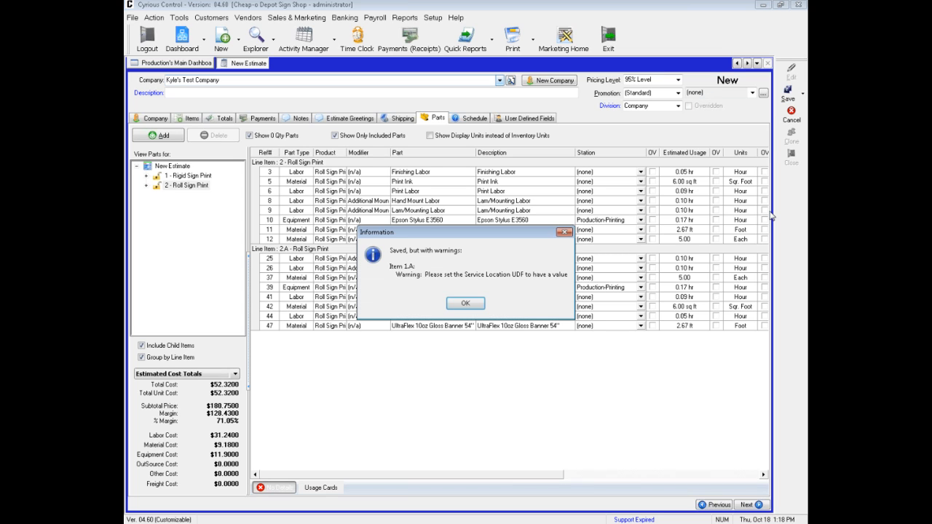
click(463, 306)
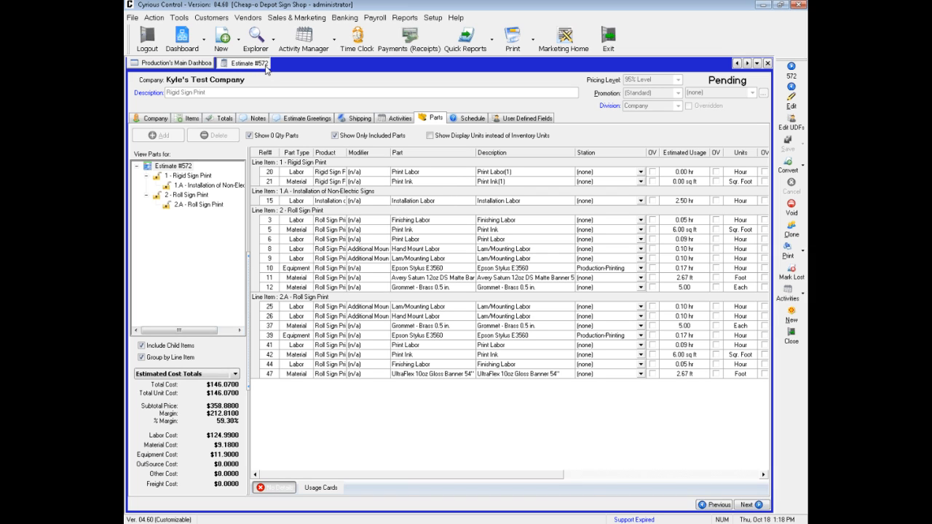
- Review the saved estimate's line items and the report formats offered for printing it
click(182, 121)
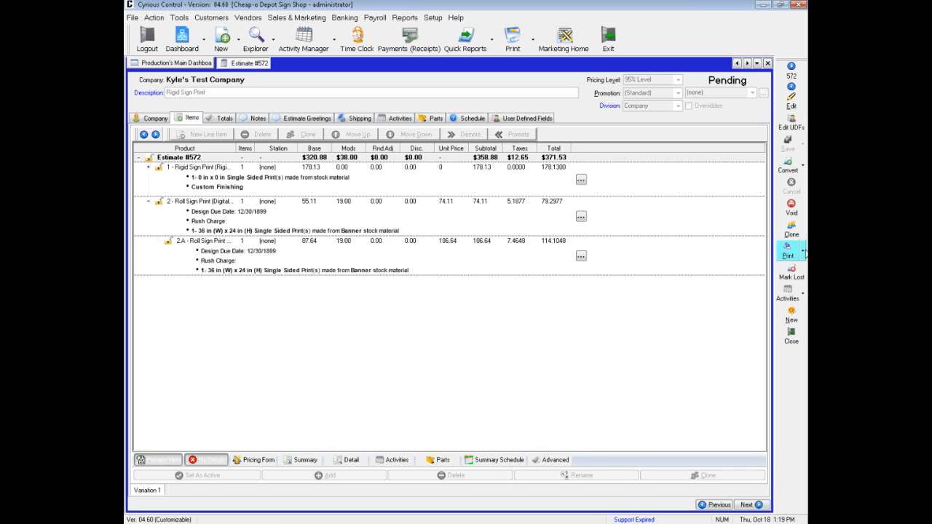
click(803, 252)
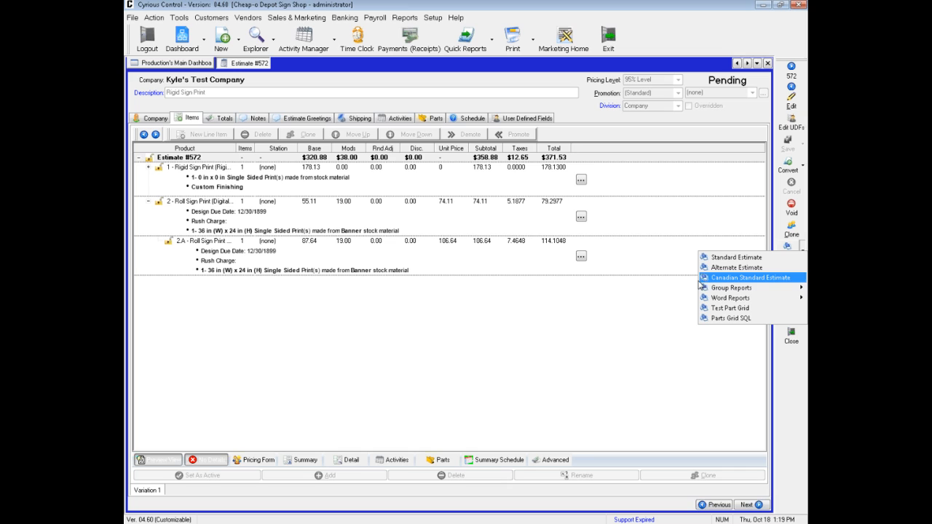
- Examine the default estimate notes and greeting in System Setup and return to the saved estimate
click(434, 17)
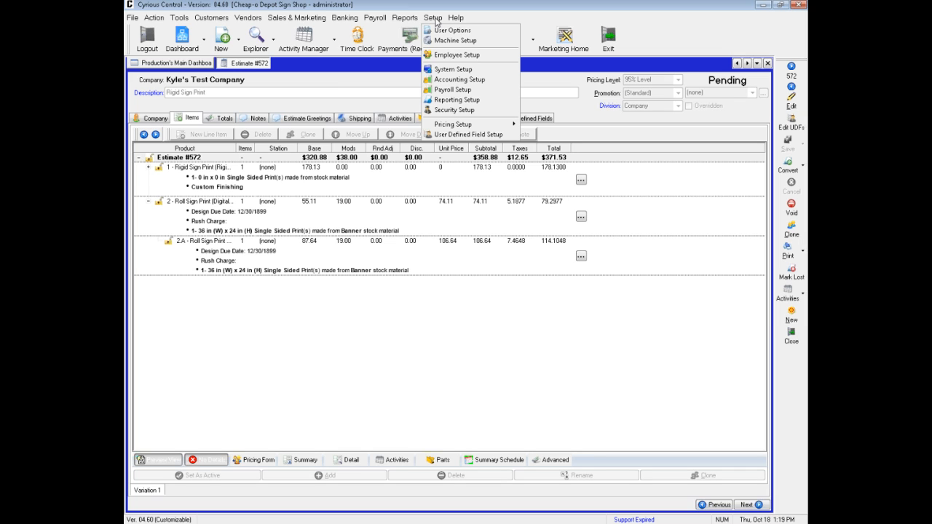
click(445, 71)
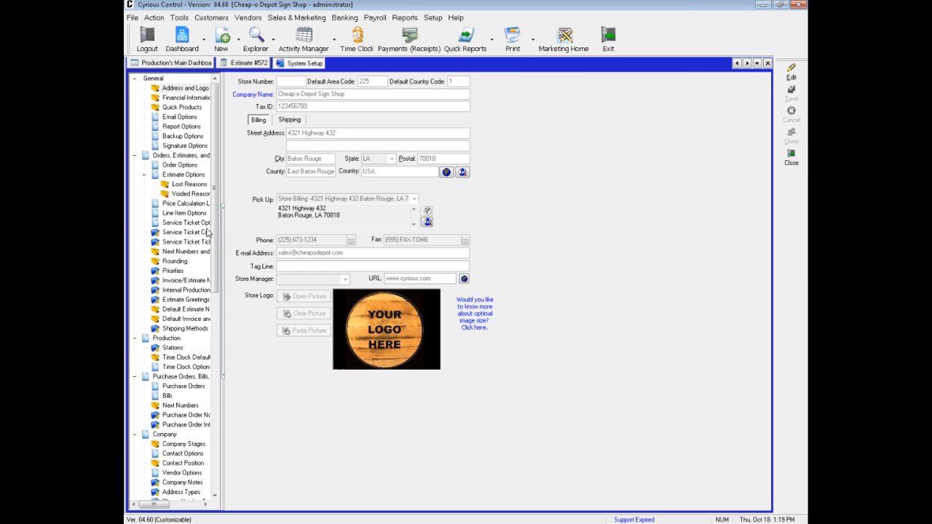
click(182, 311)
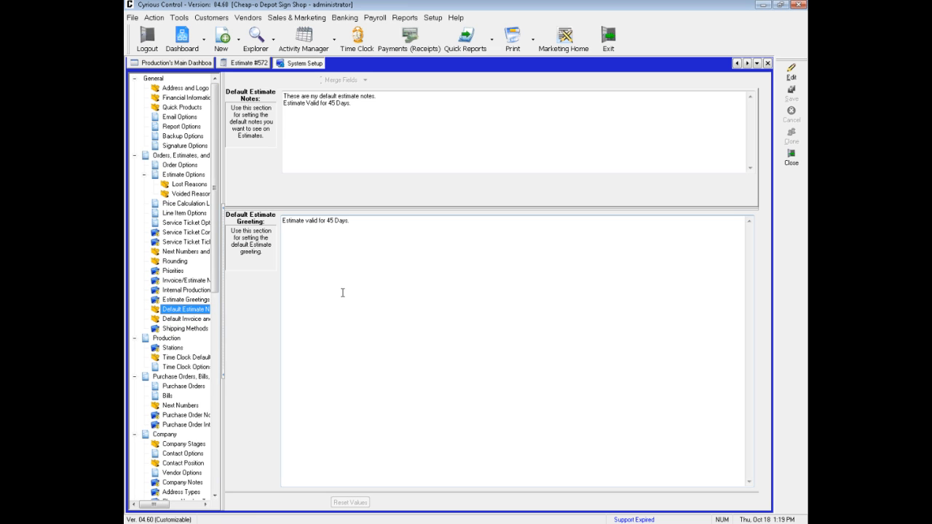
click(243, 64)
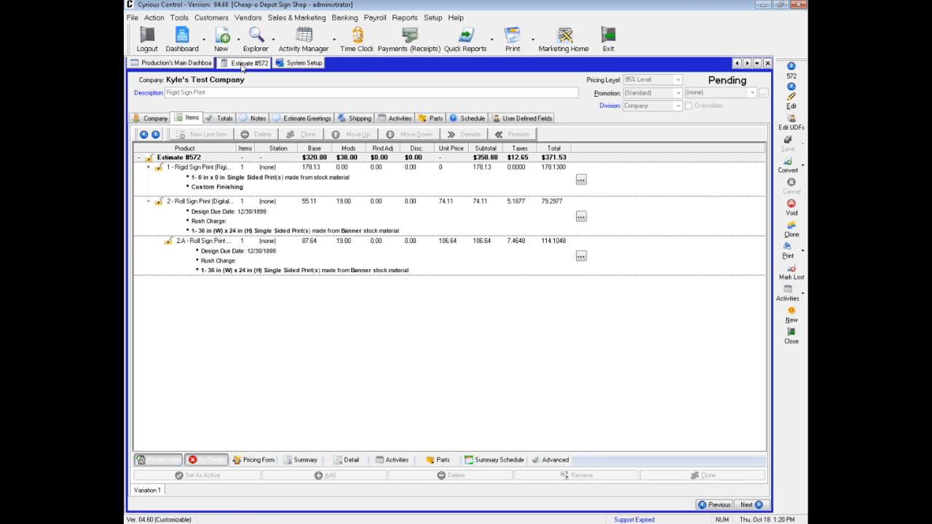